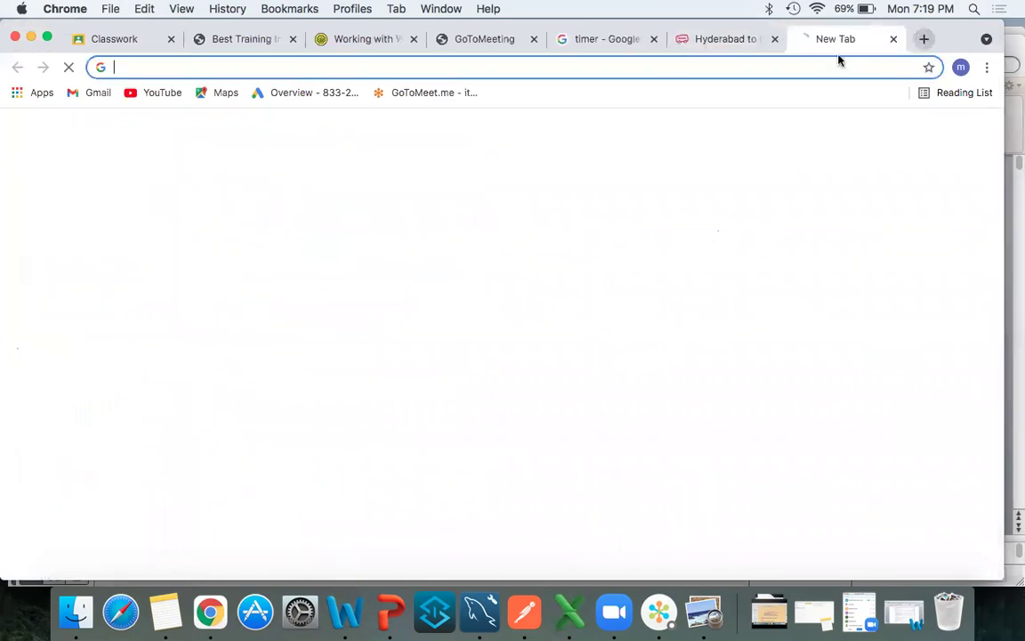
Step: Search Google for 'anypoint platform signup' and open the 'Sign up - Anypoint Platform - MuleSoft' result
{"action": "left_click", "coordinate": [675, 63]}
{"action": "type", "text": "any"}
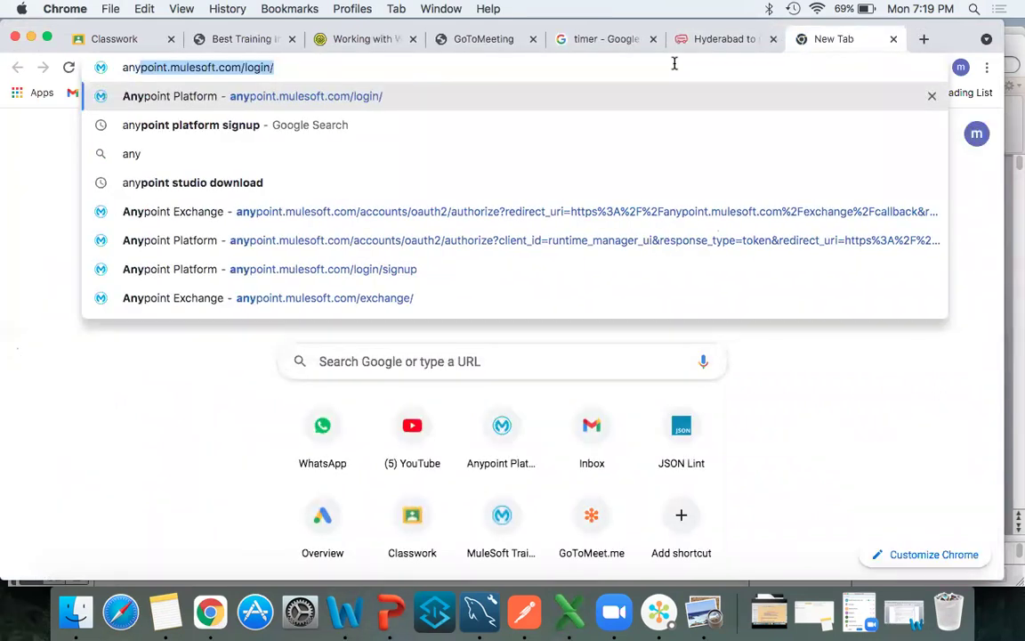
{"action": "left_click", "coordinate": [494, 126]}
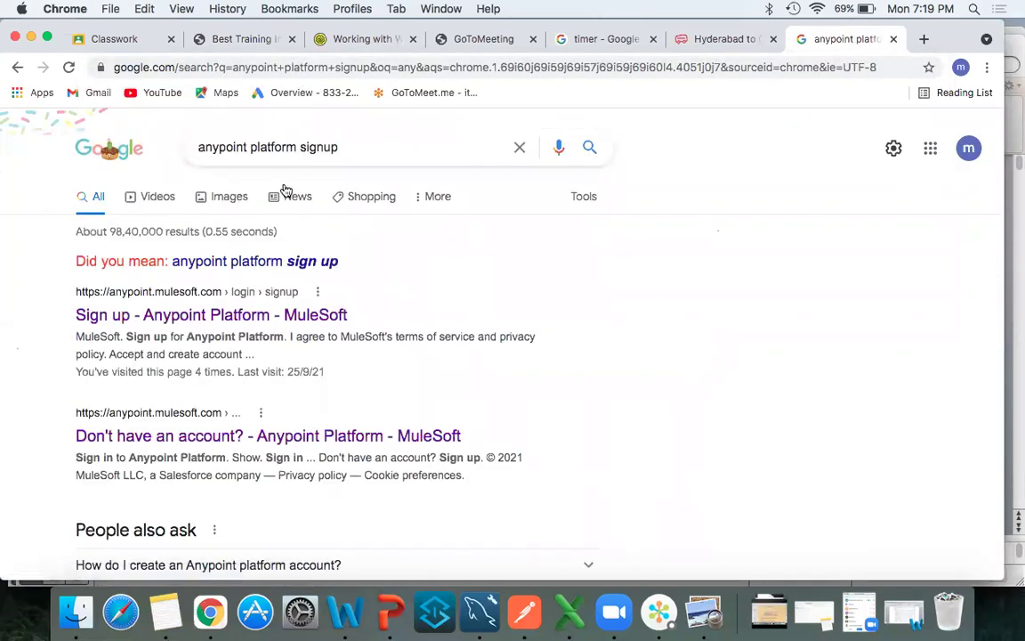
{"action": "left_click", "coordinate": [238, 319]}
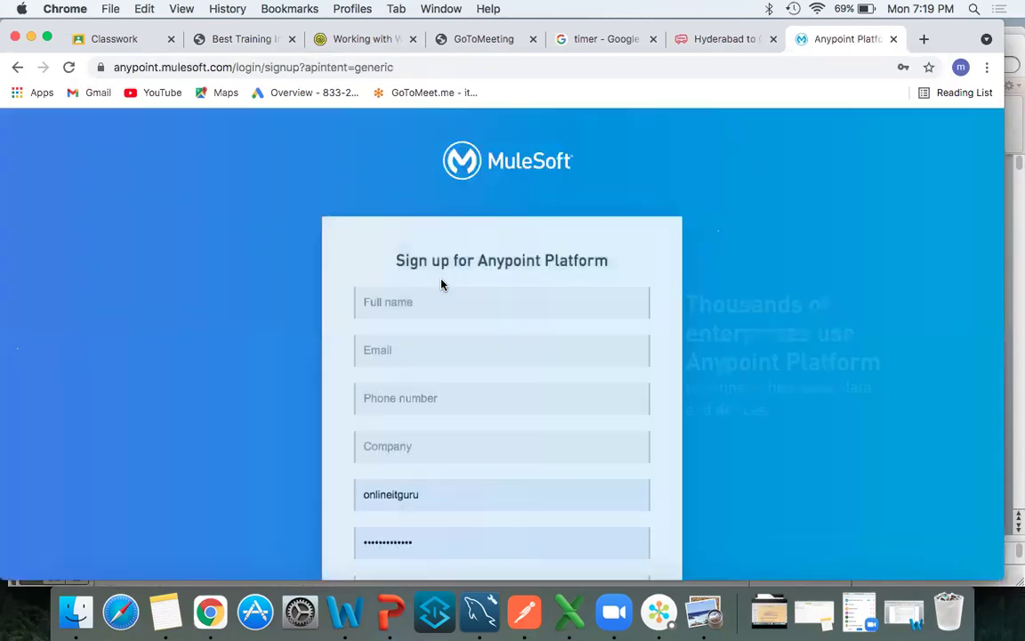
Step: Delete the autofilled username and password from the Anypoint sign-up form and dismiss saved-password suggestions
{"action": "scroll", "coordinate": [727, 431], "scroll_direction": "down", "scroll_amount": 2}
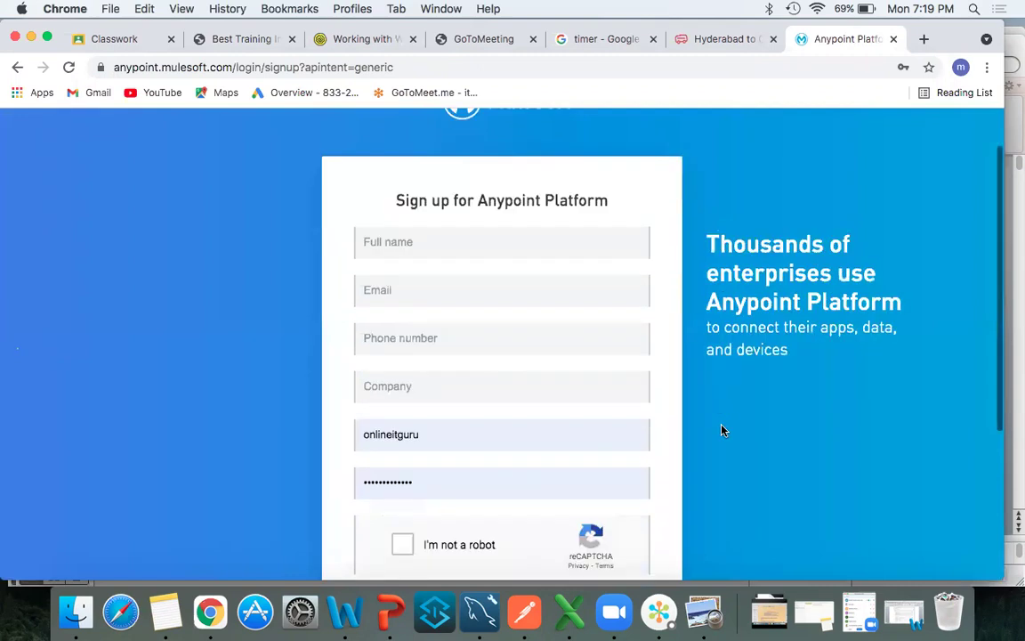
{"action": "double_click", "coordinate": [508, 438]}
{"action": "key", "text": "BackSpace"}
{"action": "key", "text": "Tab"}
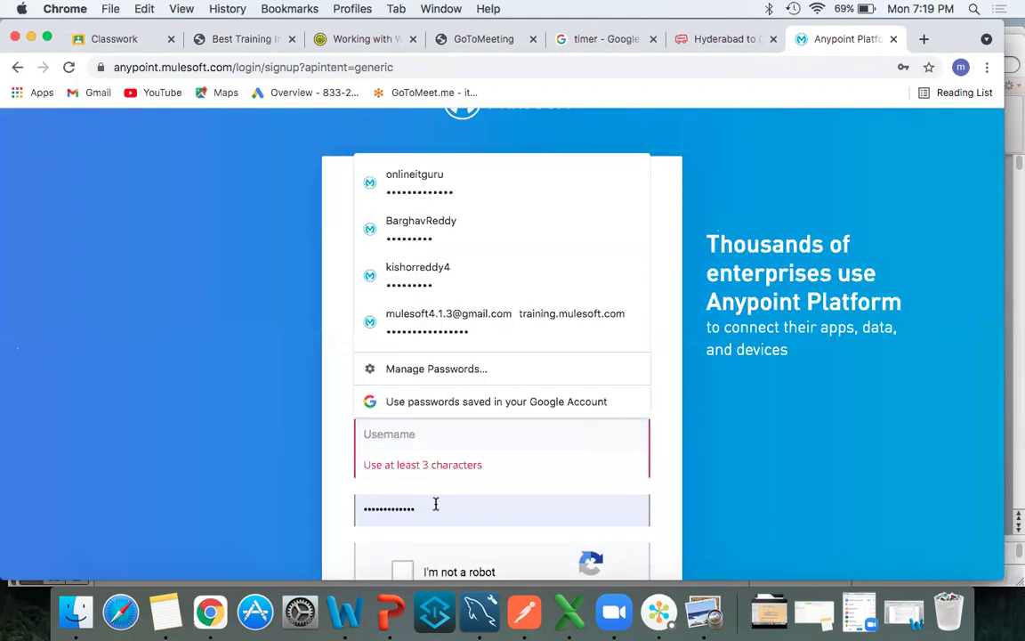
{"action": "key", "text": "BackSpace"}
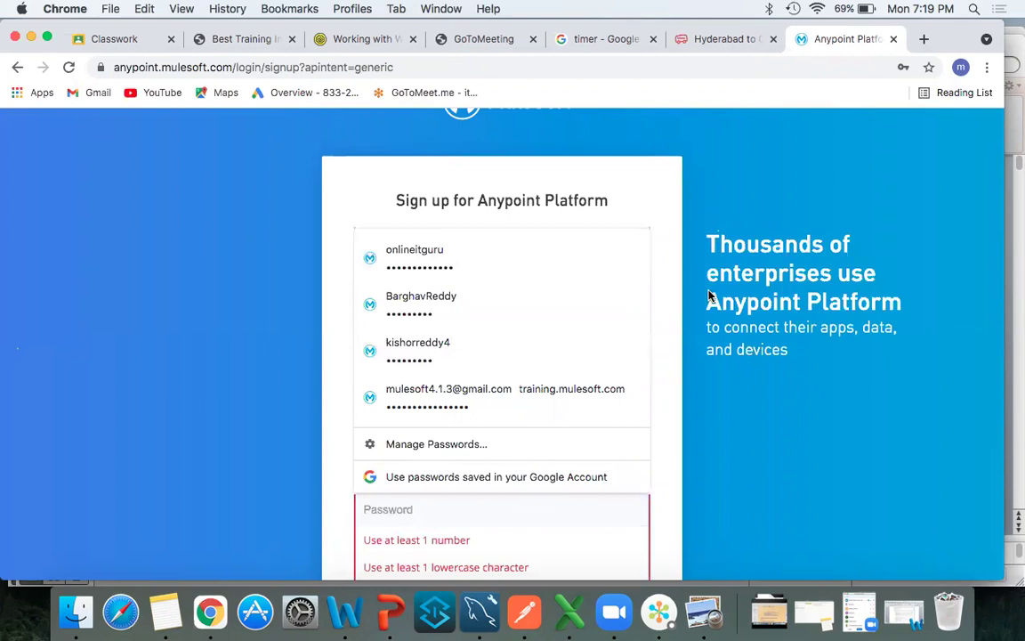
{"action": "left_click", "coordinate": [721, 421]}
{"action": "left_click", "coordinate": [461, 250]}
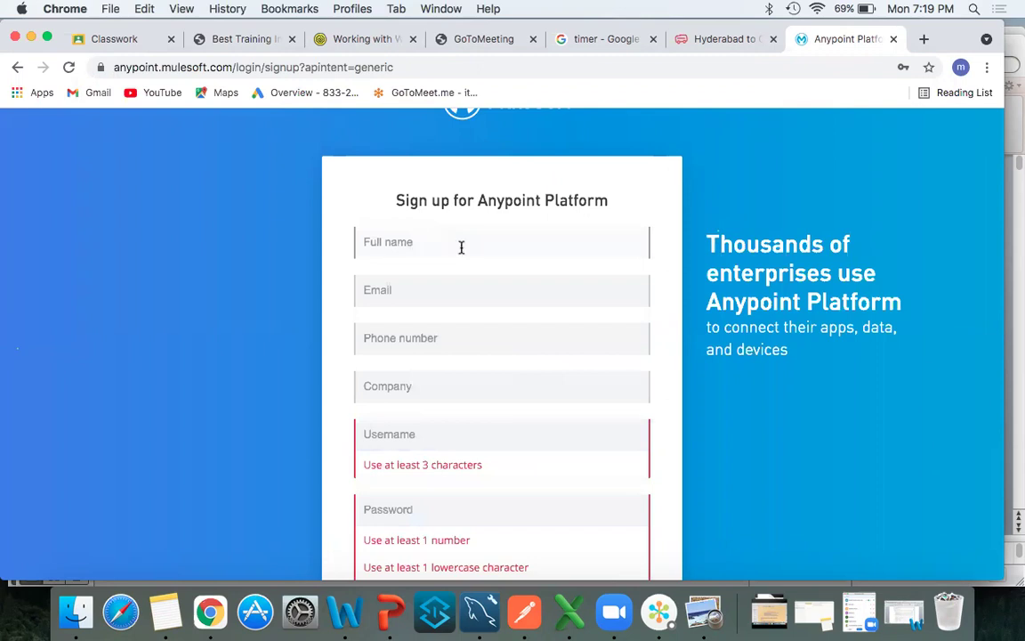
{"action": "scroll", "coordinate": [429, 254], "scroll_direction": "down", "scroll_amount": 3}
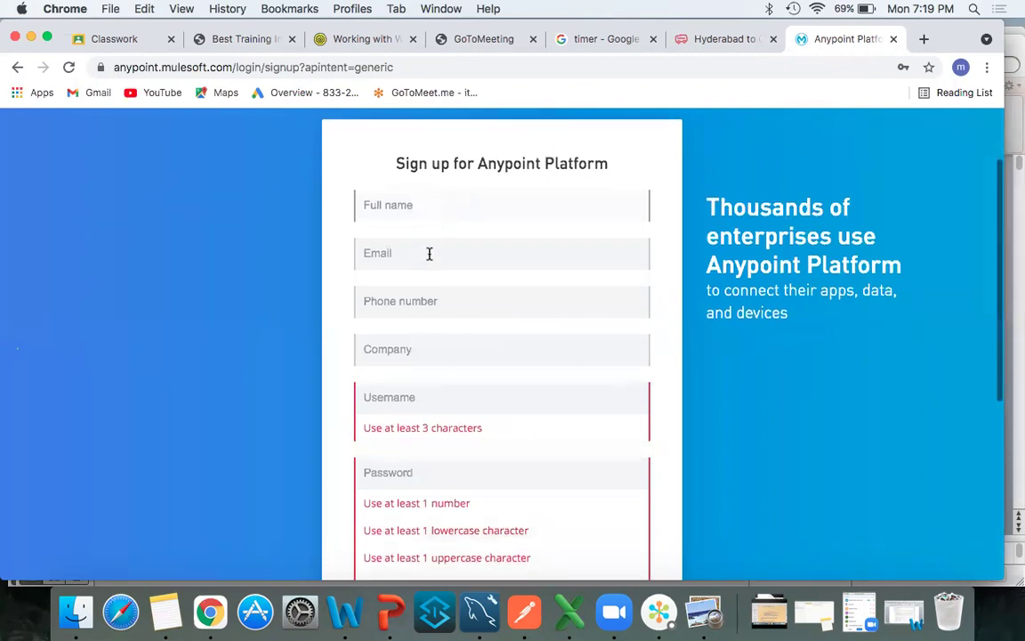
{"action": "scroll", "coordinate": [429, 254], "scroll_direction": "up", "scroll_amount": 2}
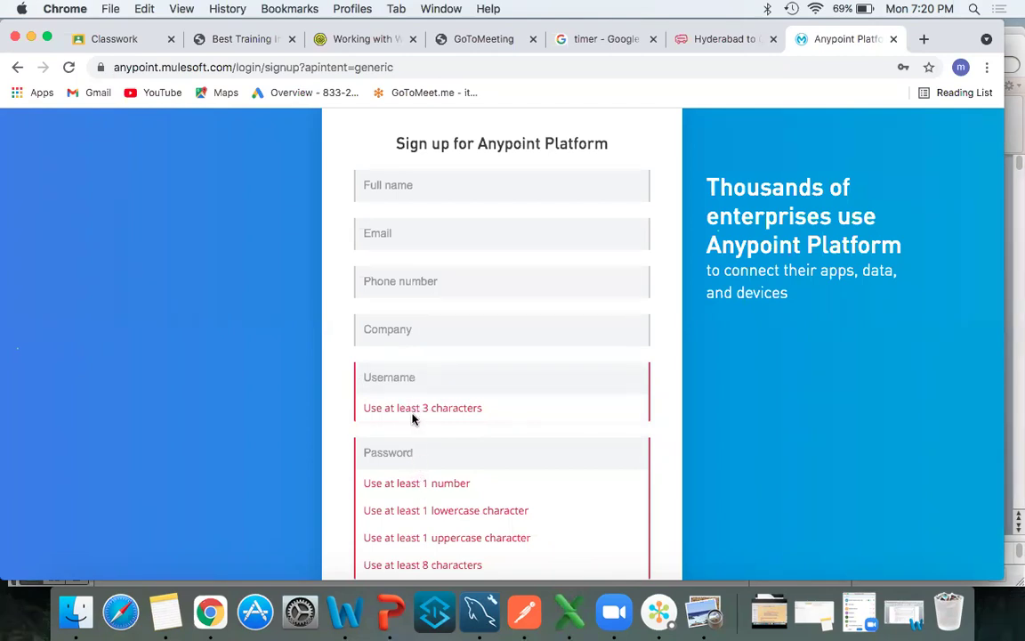
{"action": "scroll", "coordinate": [419, 436], "scroll_direction": "down", "scroll_amount": 3}
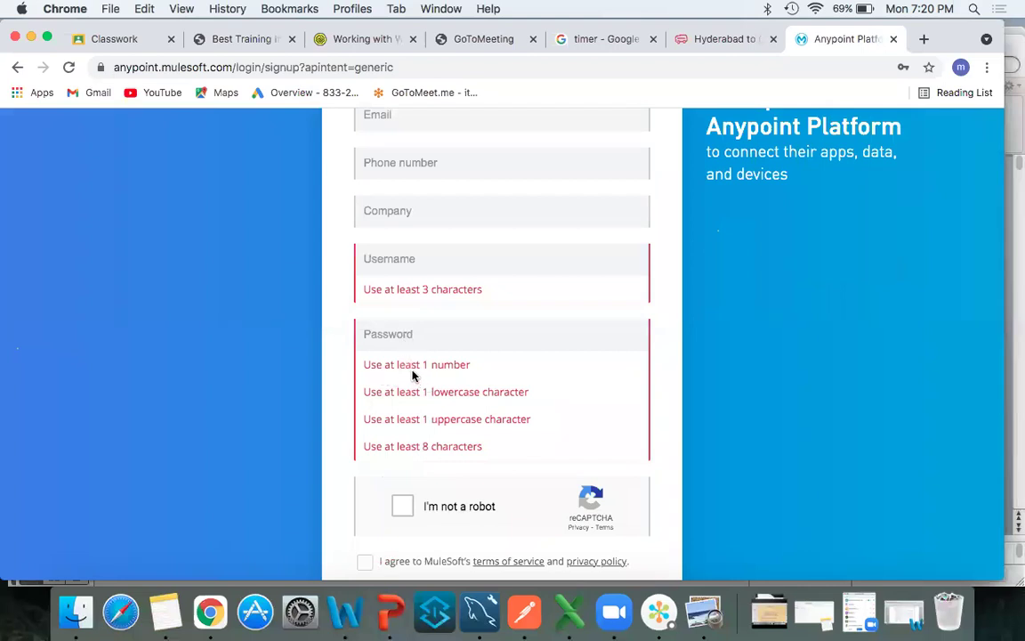
{"action": "left_click", "coordinate": [438, 333]}
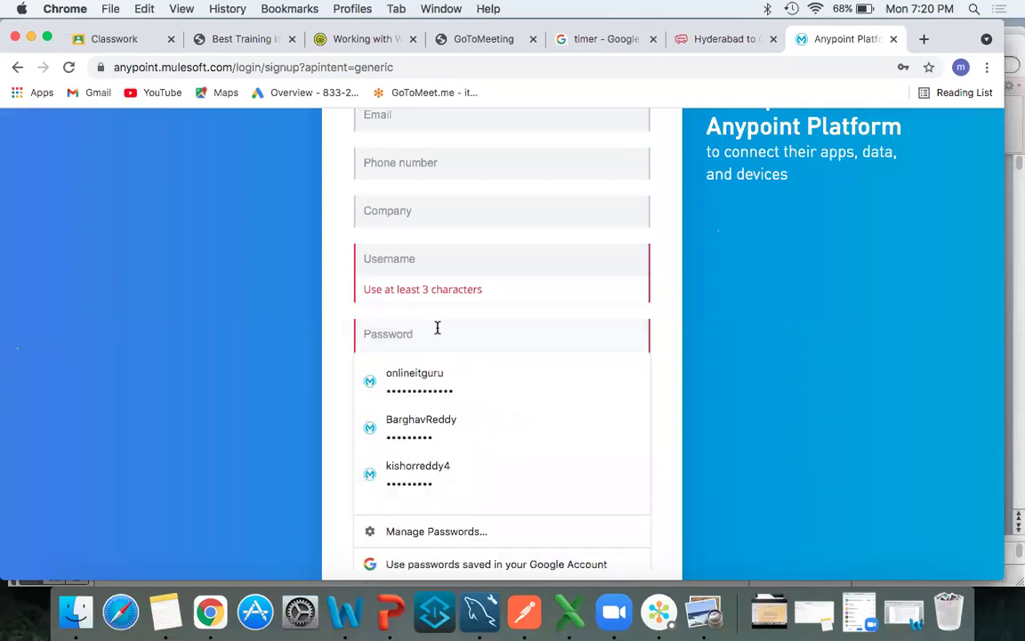
{"action": "type", "text": "abc"}
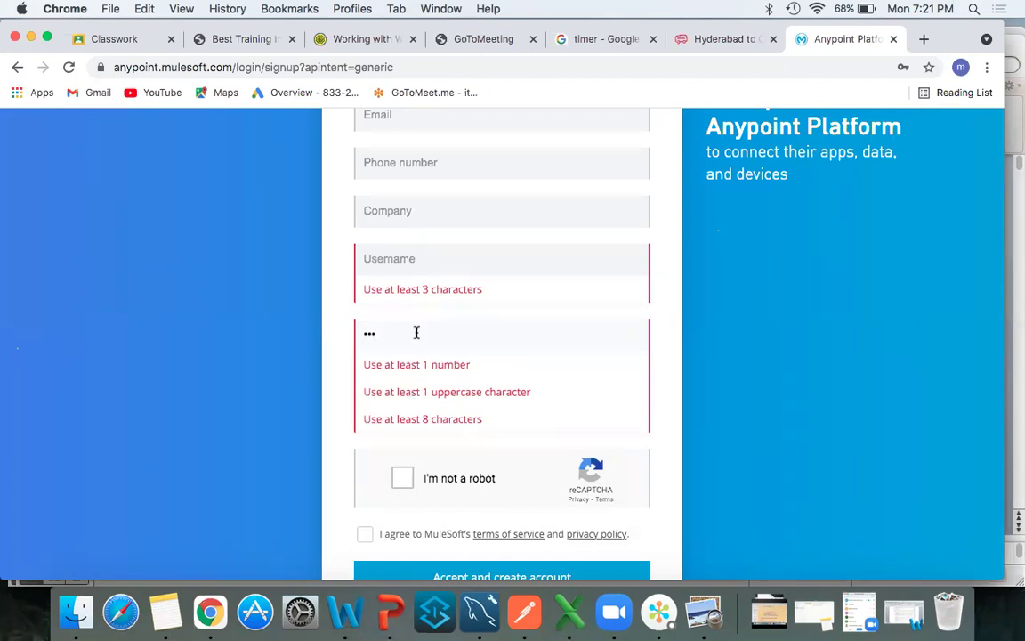
{"action": "key", "text": "BackSpace"}
{"action": "key", "text": "BackSpace"}
{"action": "key", "text": "BackSpace"}
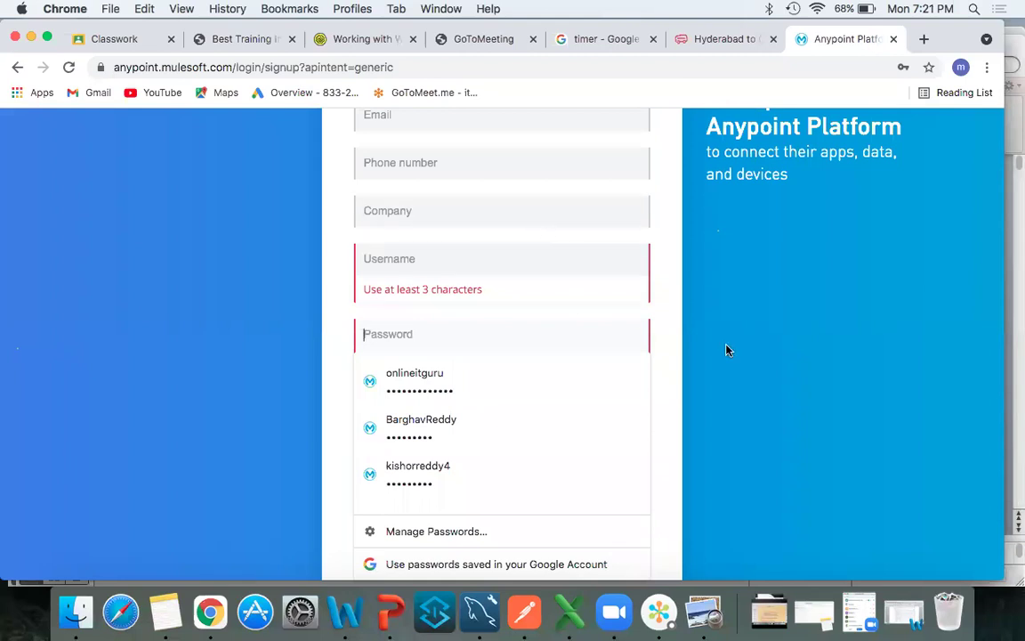
{"action": "left_click", "coordinate": [674, 383]}
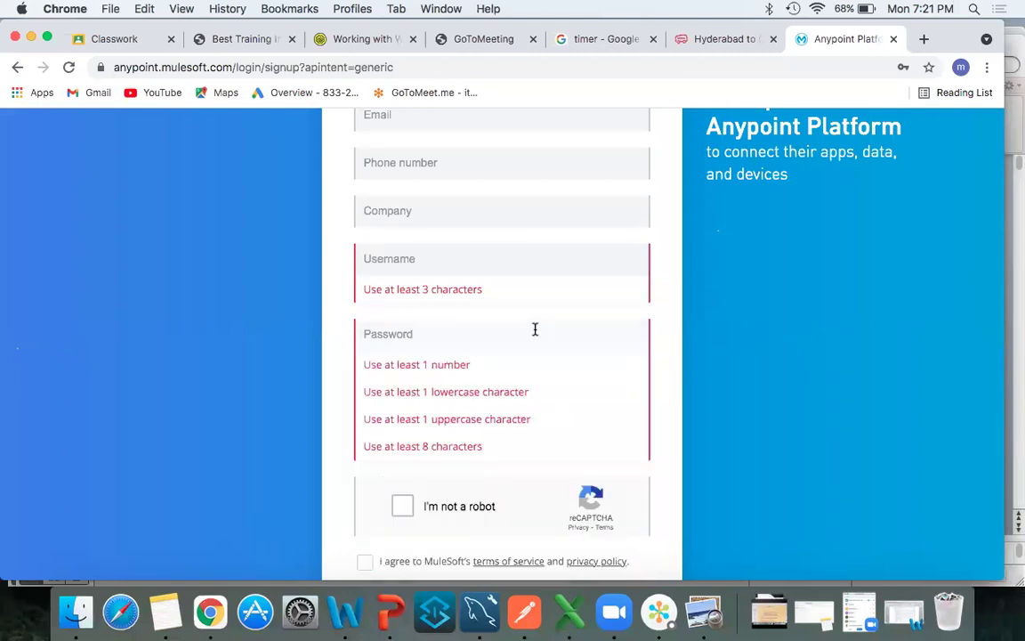
{"action": "scroll", "coordinate": [535, 330], "scroll_direction": "down", "scroll_amount": 5}
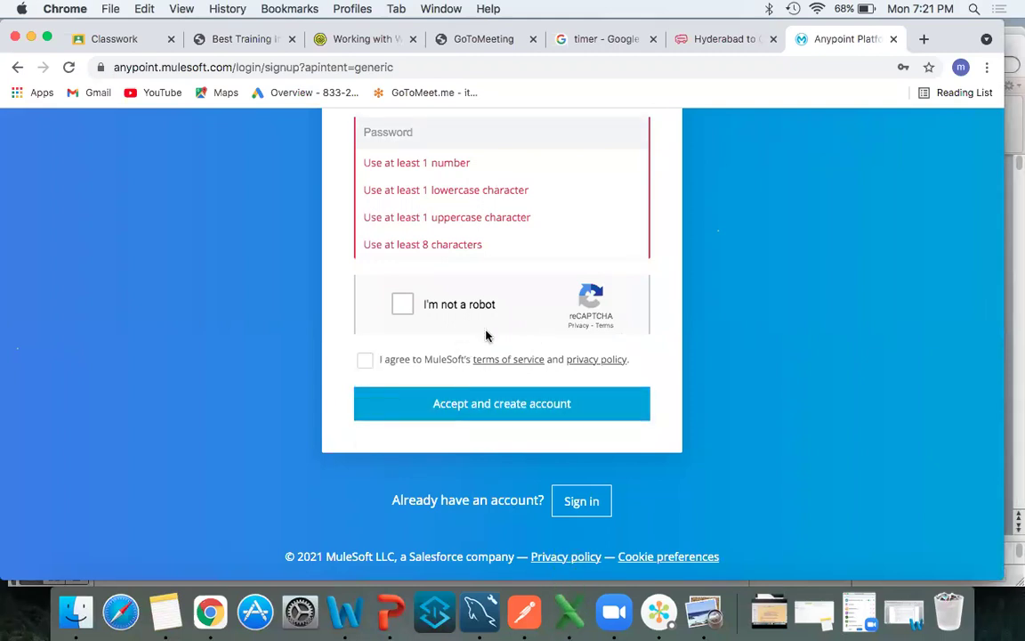
{"action": "scroll", "coordinate": [498, 303], "scroll_direction": "up", "scroll_amount": 3}
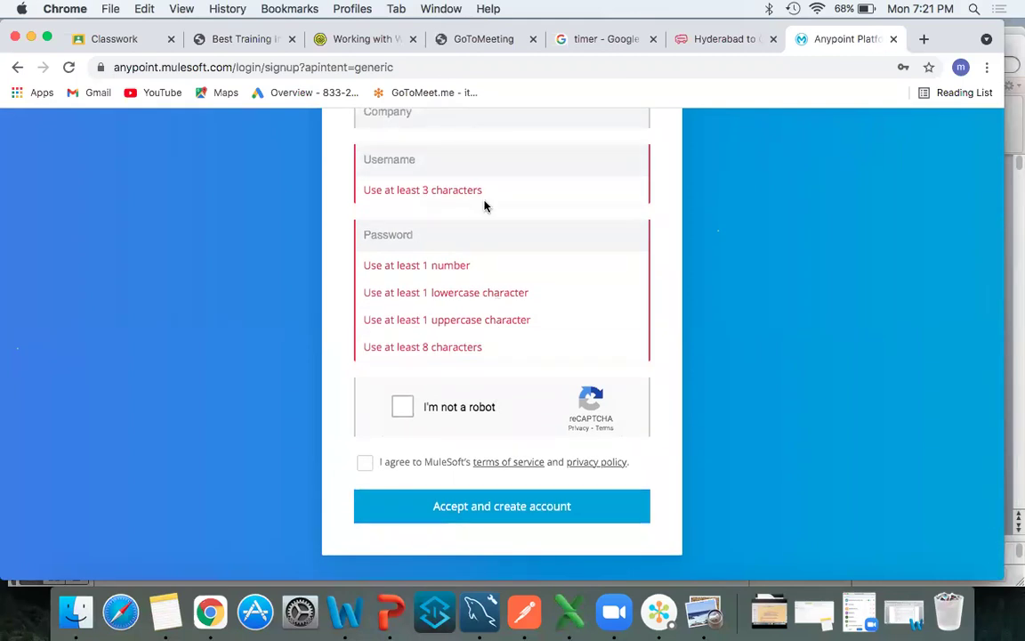
{"action": "scroll", "coordinate": [498, 218], "scroll_direction": "up", "scroll_amount": 2}
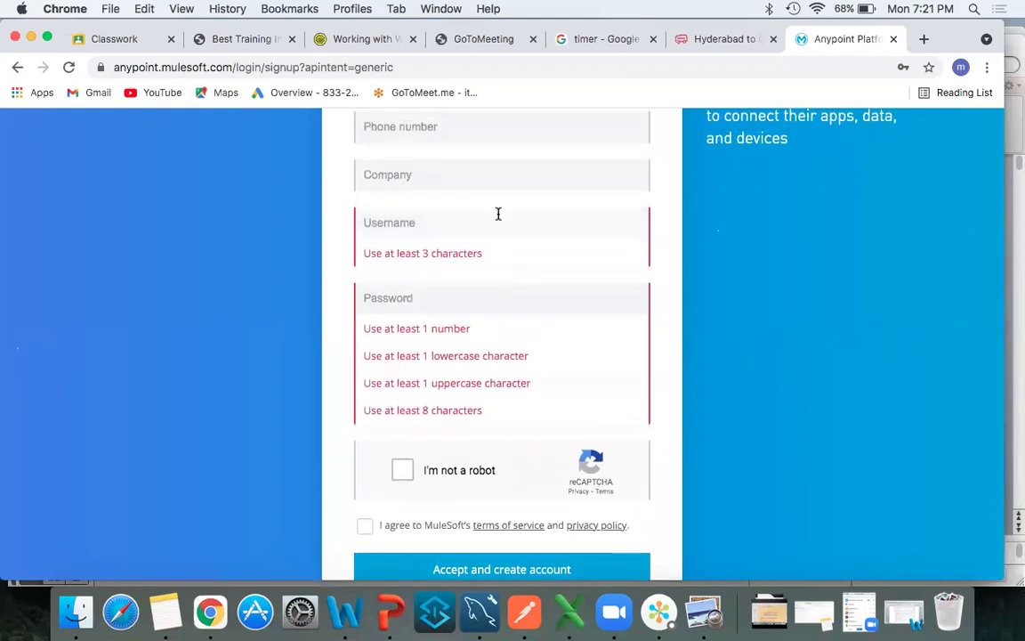
{"action": "scroll", "coordinate": [498, 214], "scroll_direction": "up", "scroll_amount": 1}
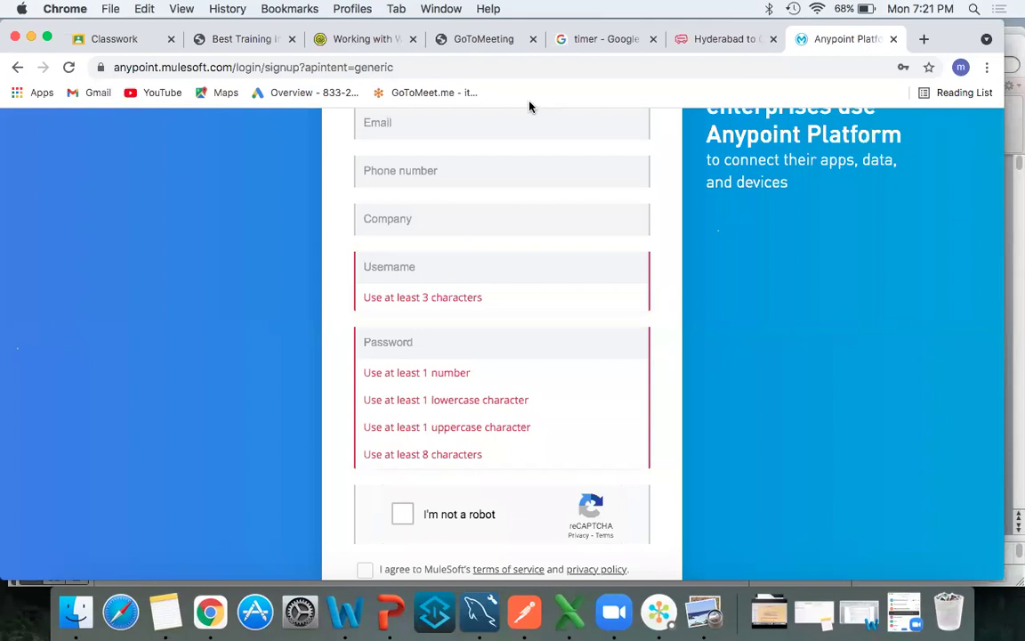
{"action": "scroll", "coordinate": [492, 224], "scroll_direction": "down", "scroll_amount": 5}
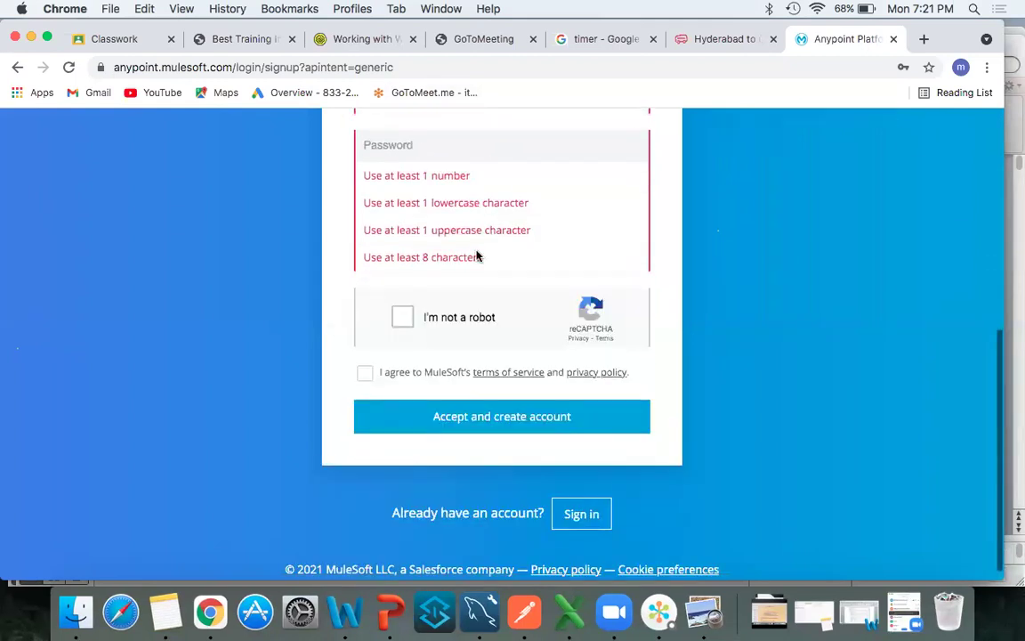
{"action": "scroll", "coordinate": [472, 294], "scroll_direction": "up", "scroll_amount": 10}
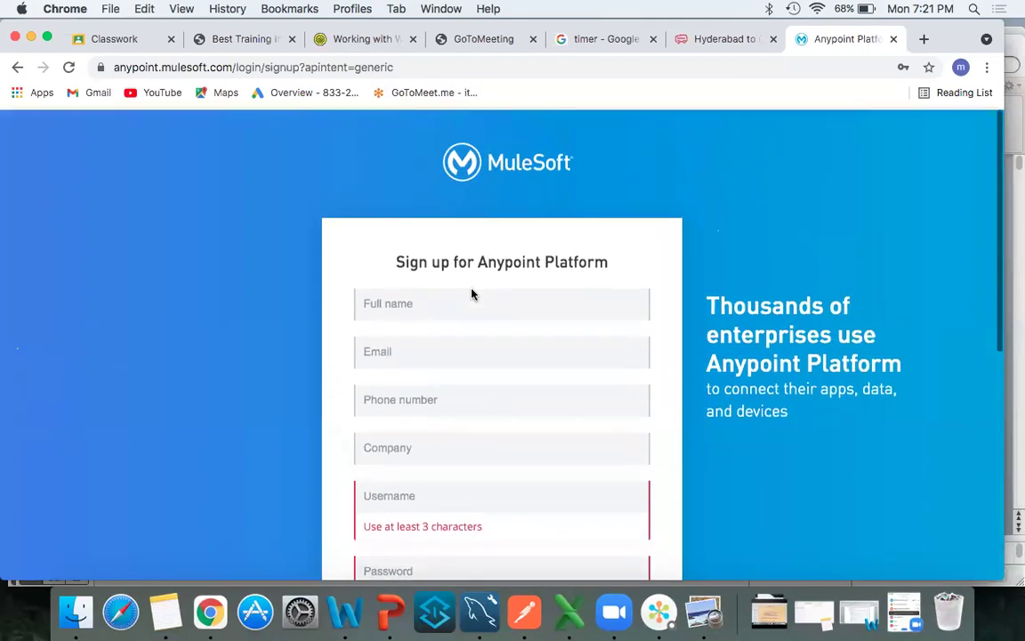
{"action": "scroll", "coordinate": [452, 408], "scroll_direction": "down", "scroll_amount": 8}
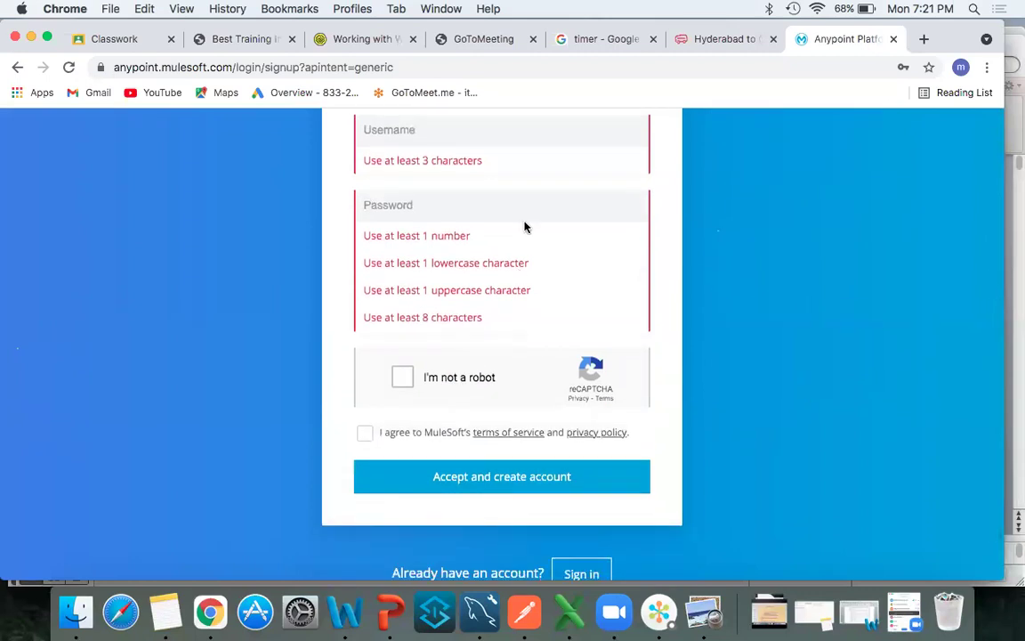
{"action": "scroll", "coordinate": [526, 225], "scroll_direction": "up", "scroll_amount": 3}
{"action": "scroll", "coordinate": [525, 227], "scroll_direction": "up", "scroll_amount": 3}
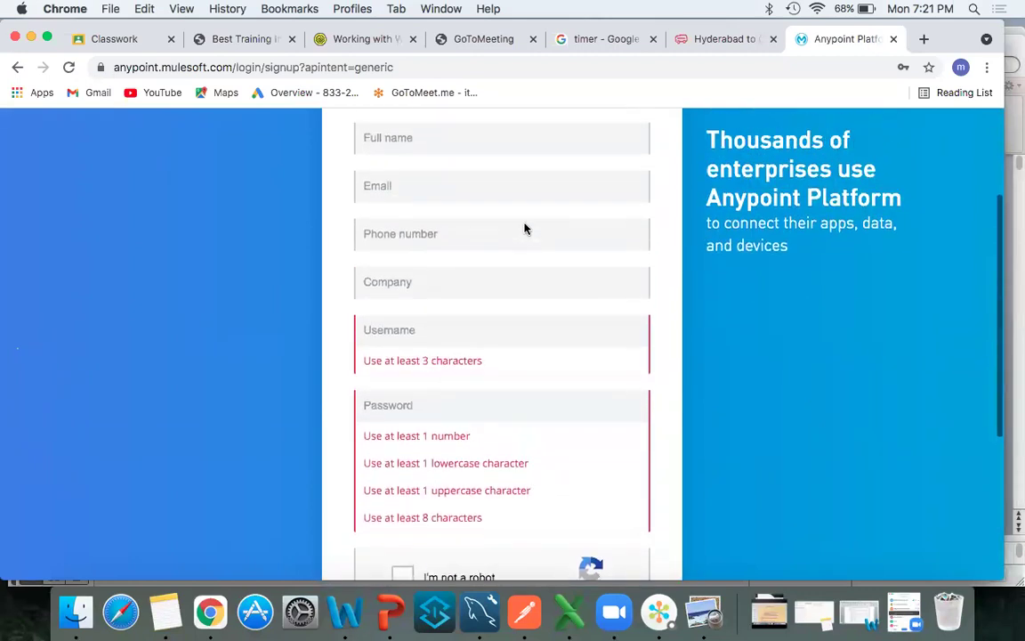
{"action": "left_click", "coordinate": [485, 171]}
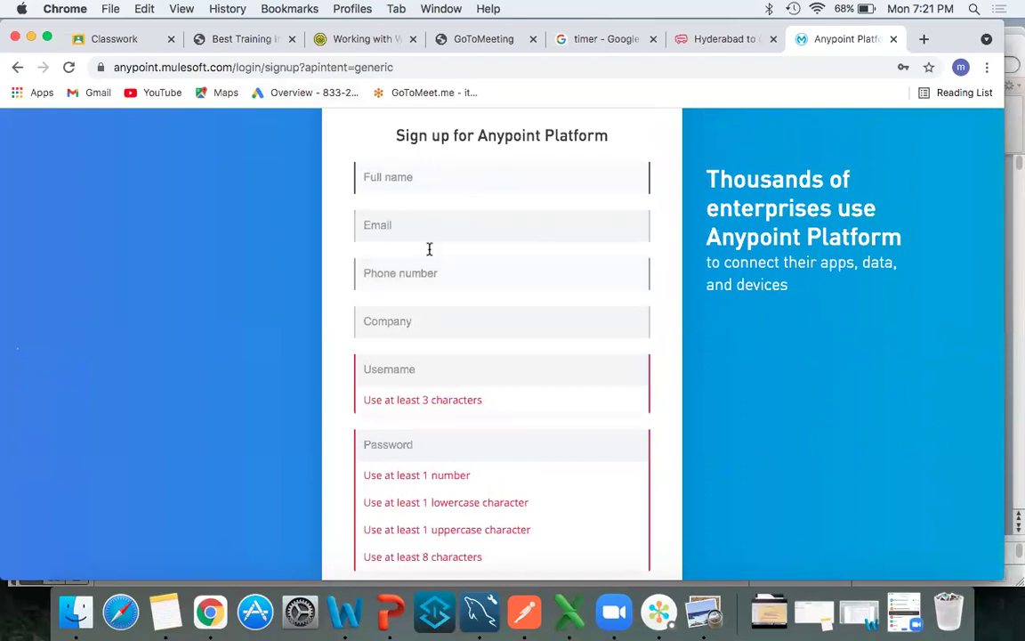
{"action": "scroll", "coordinate": [429, 258], "scroll_direction": "down", "scroll_amount": 5}
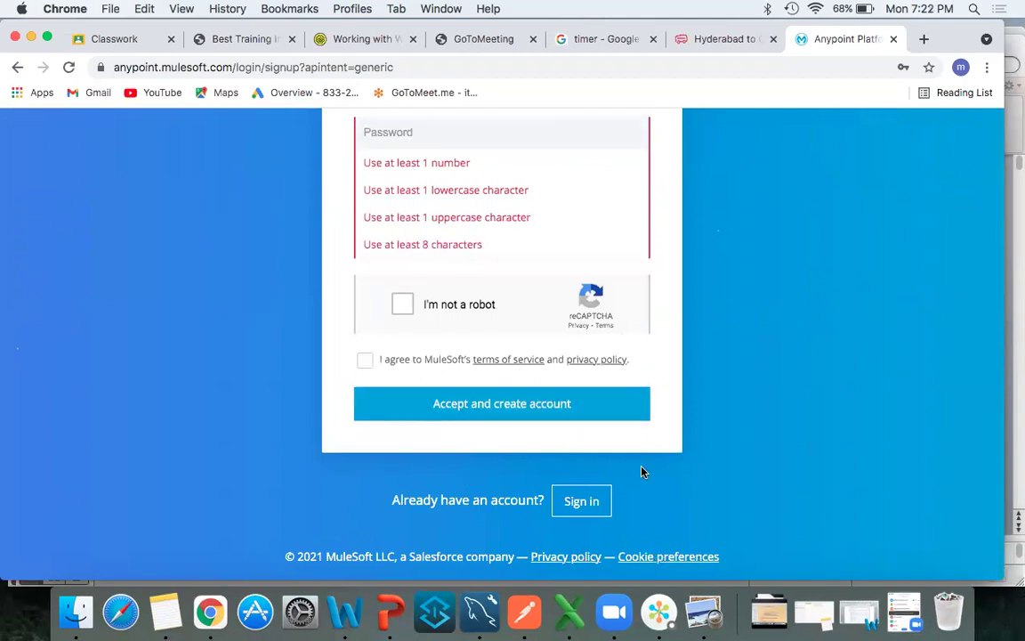
{"action": "scroll", "coordinate": [638, 275], "scroll_direction": "up", "scroll_amount": 5}
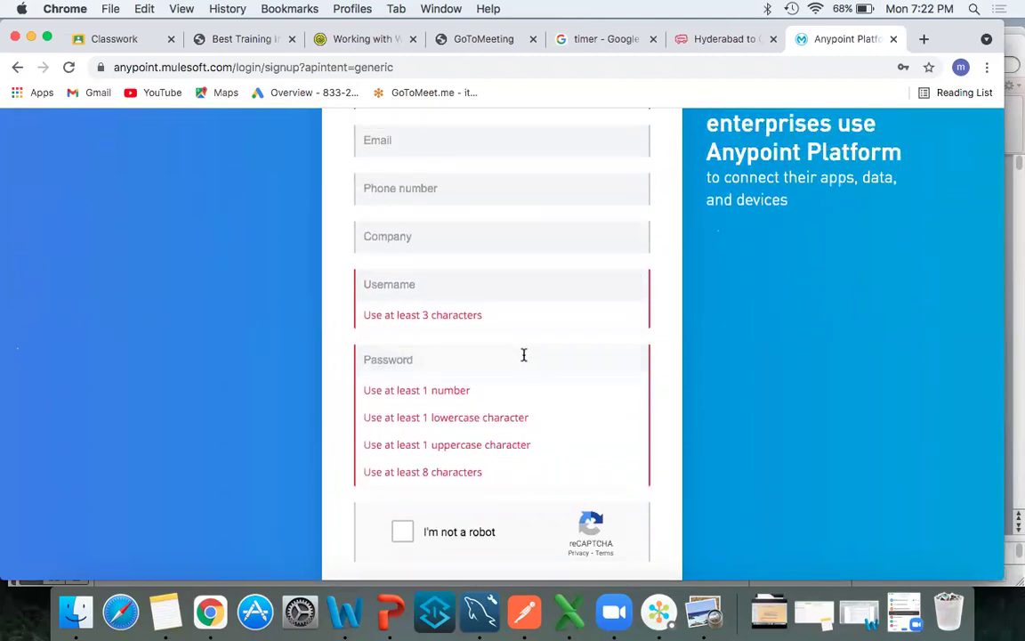
Step: Highlight the ANYPOINT STUDIO line on page 5 of Mulesoft-Demo.pdf, then start Anypoint Studio
{"action": "left_click", "coordinate": [703, 614]}
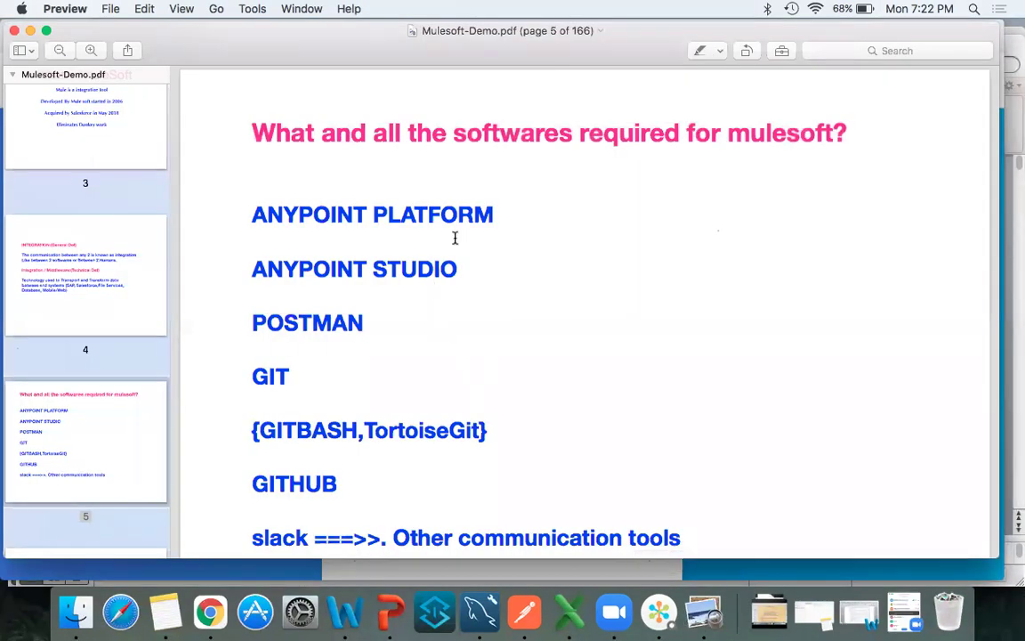
{"action": "left_click_drag", "start_coordinate": [460, 269], "coordinate": [252, 259]}
{"action": "left_click", "coordinate": [463, 268]}
{"action": "left_click_drag", "start_coordinate": [463, 269], "coordinate": [249, 265]}
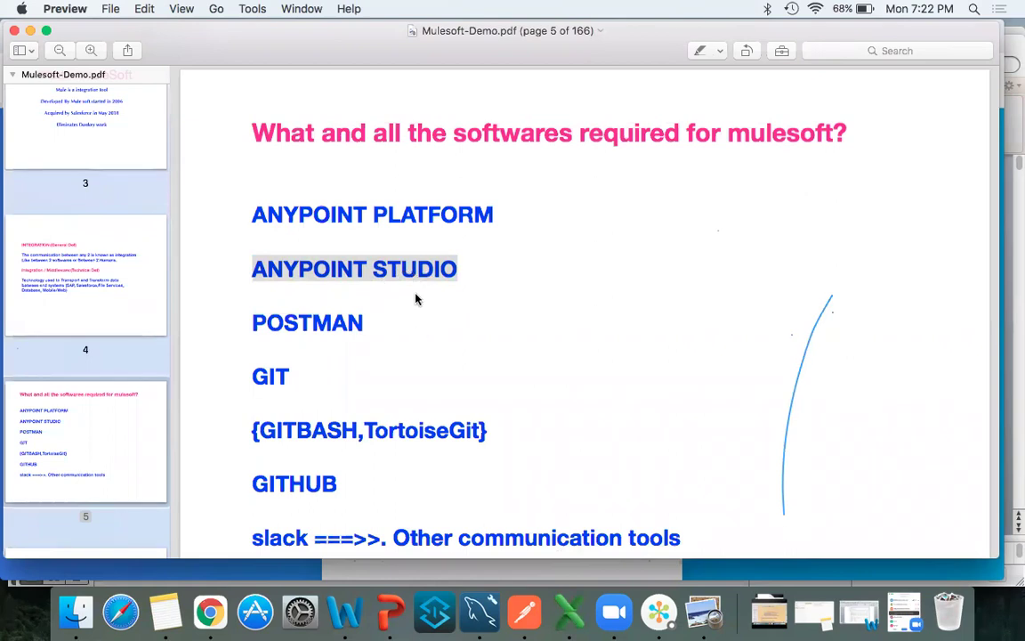
{"action": "left_click", "coordinate": [437, 614]}
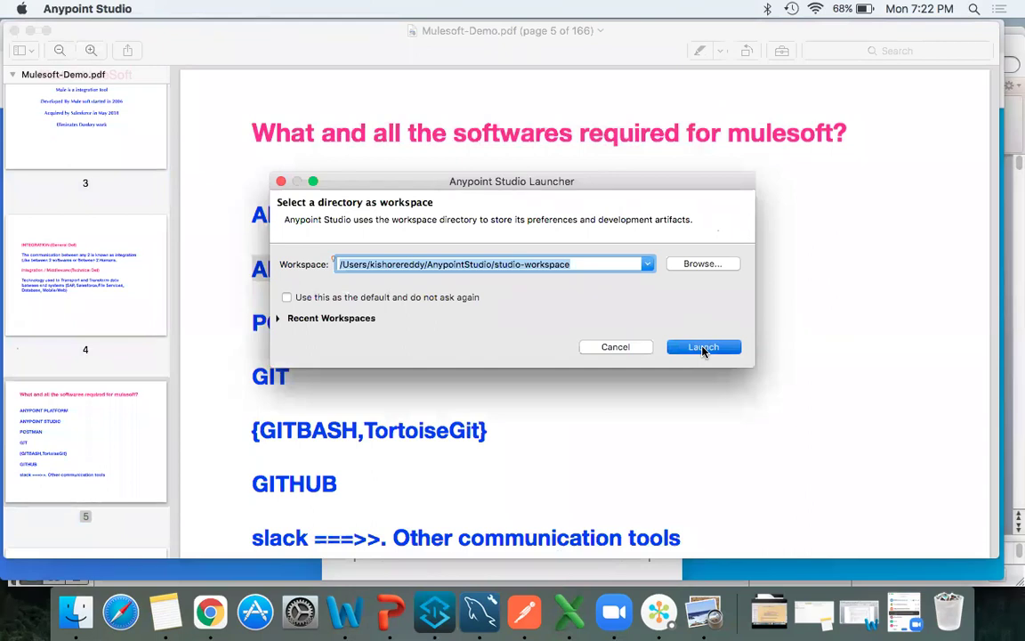
Step: Launch Anypoint Studio 7.10 with the proposed studio-workspace and open a new Chrome tab
{"action": "left_click", "coordinate": [703, 347]}
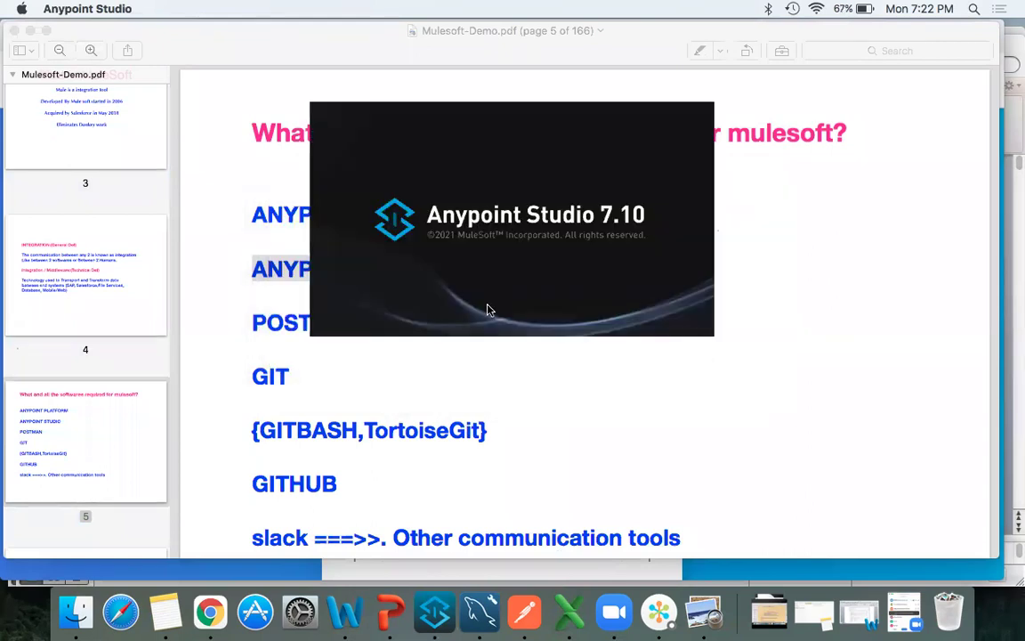
{"action": "left_click", "coordinate": [210, 611]}
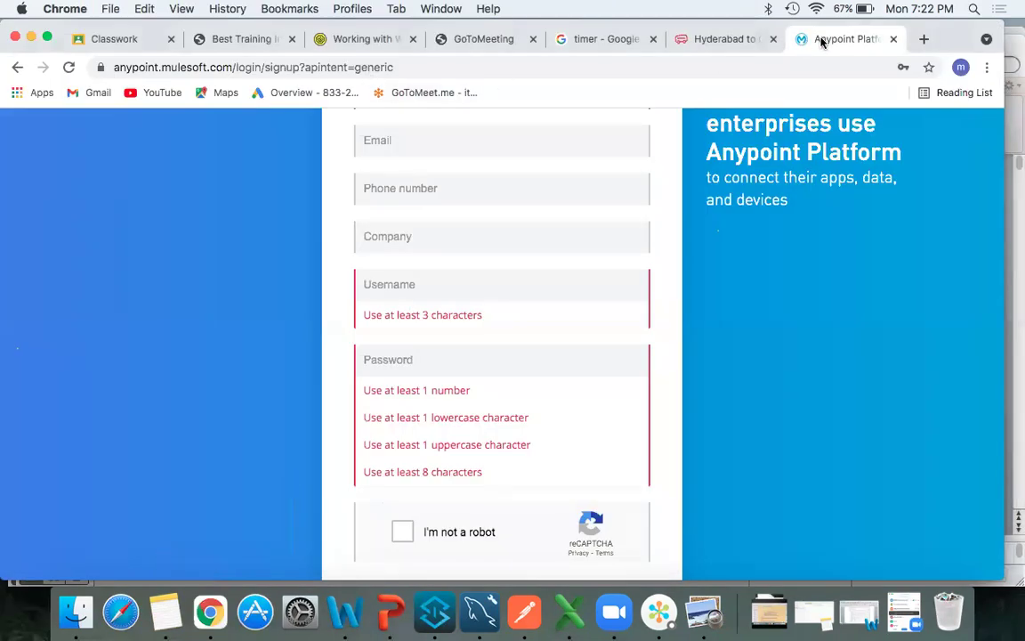
{"action": "left_click", "coordinate": [923, 39]}
Step: Search for 'anypoint studio download' and open MuleSoft's Download Anypoint Studio 7 and Mule 4 page
{"action": "type", "text": "any"}
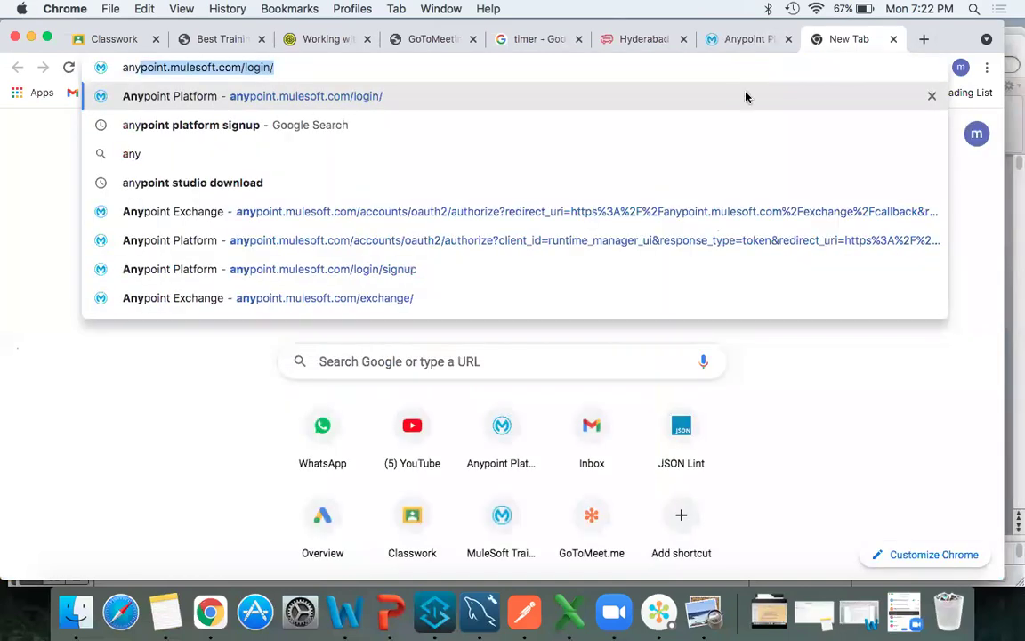
{"action": "left_click", "coordinate": [464, 188]}
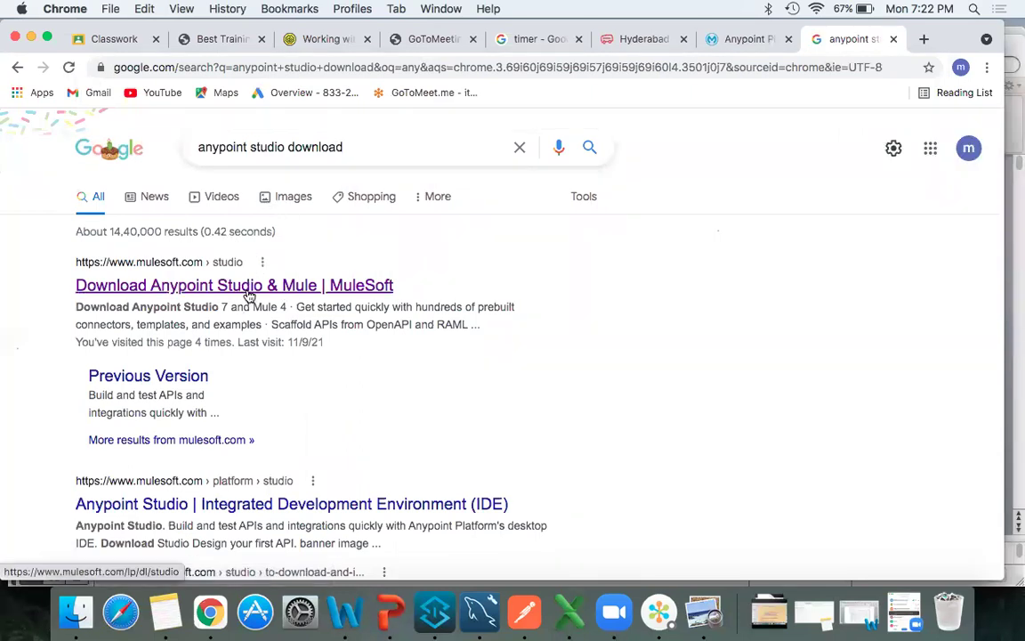
{"action": "left_click", "coordinate": [250, 293]}
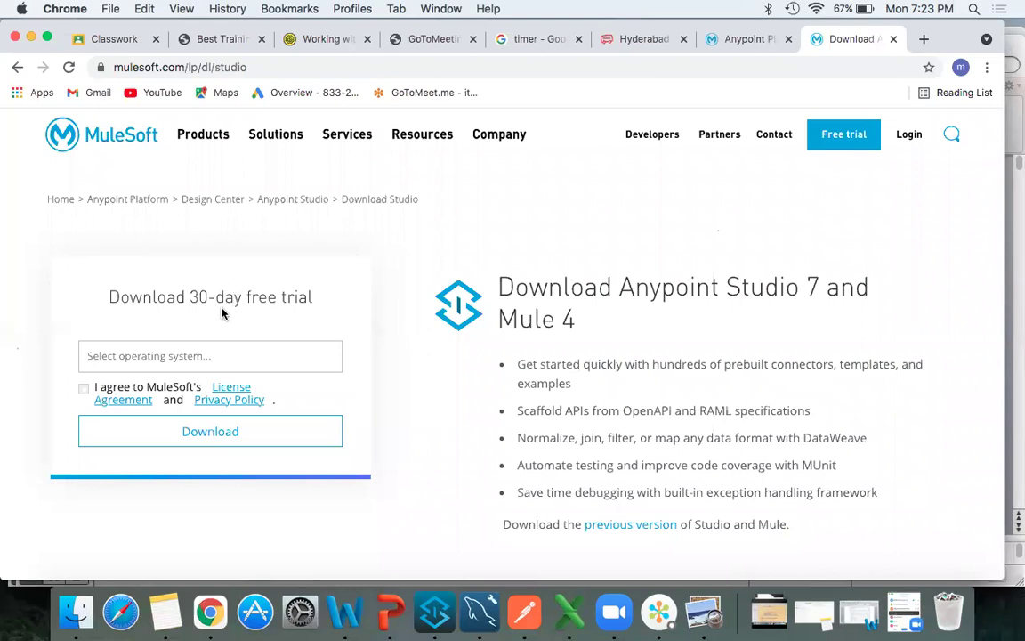
Step: Choose Mac, accept the license agreement, and start the Anypoint Studio 7 download
{"action": "scroll", "coordinate": [222, 313], "scroll_direction": "down", "scroll_amount": 1}
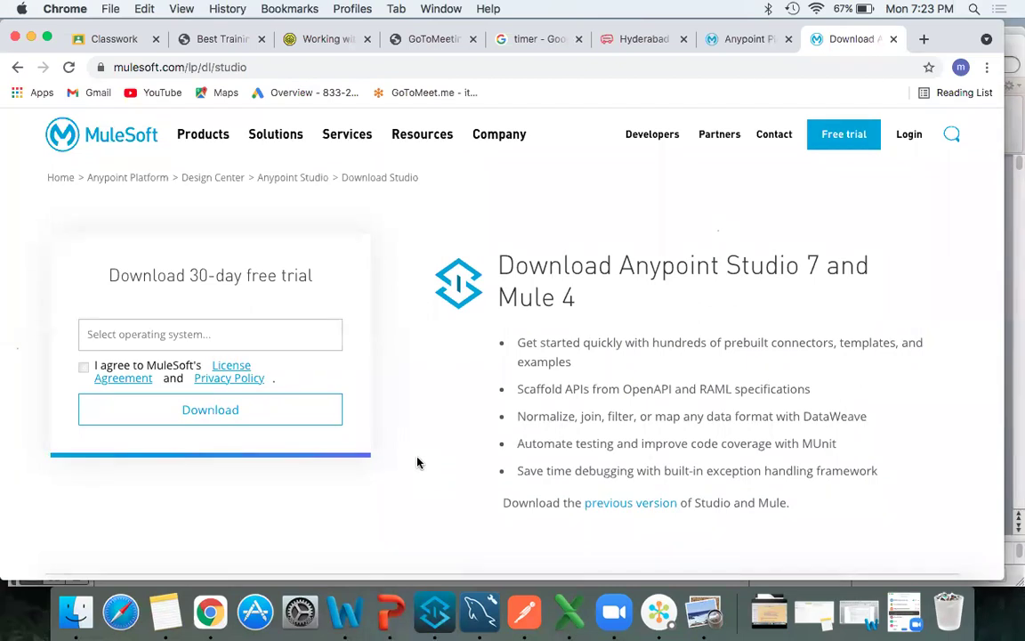
{"action": "left_click", "coordinate": [239, 332]}
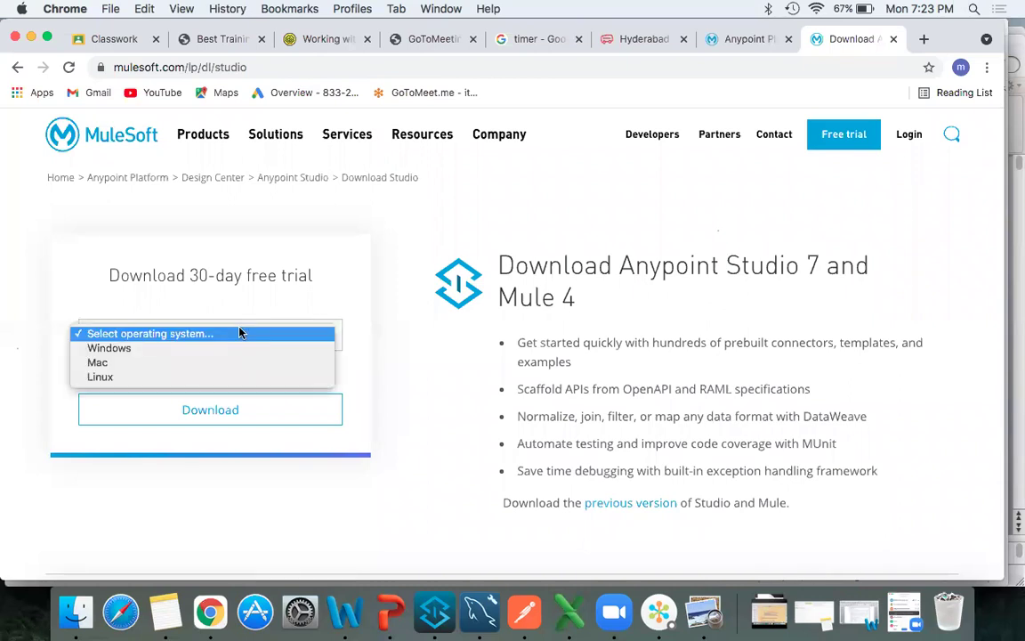
{"action": "left_click", "coordinate": [147, 366]}
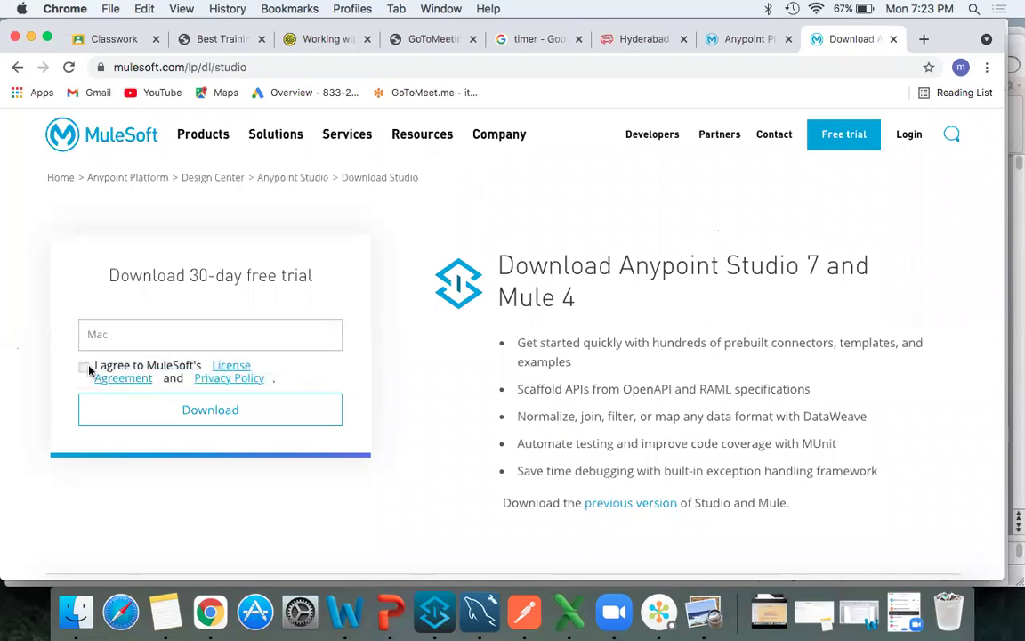
{"action": "left_click", "coordinate": [84, 367]}
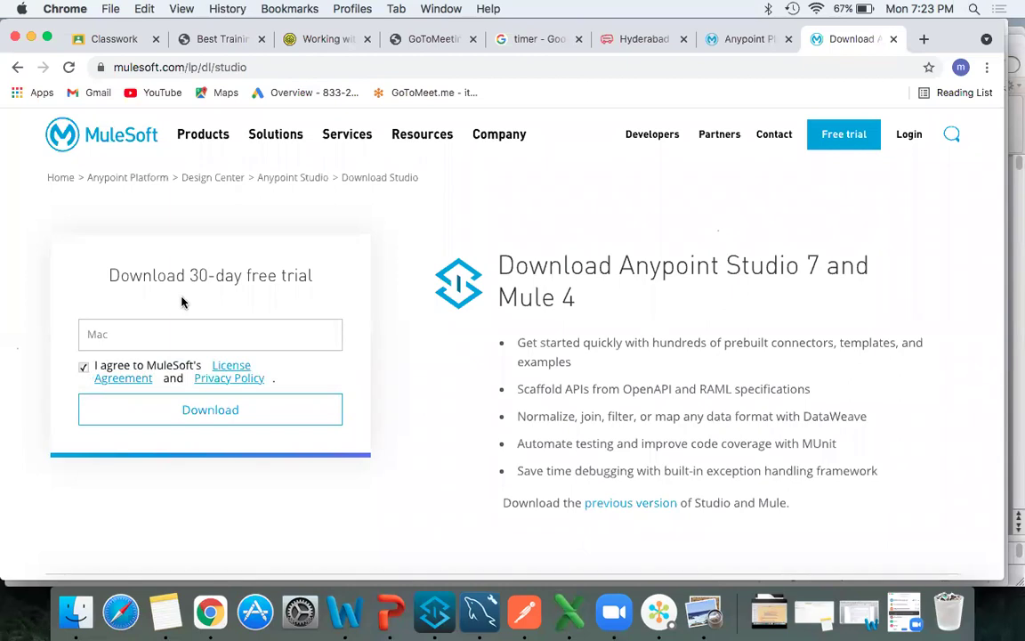
{"action": "left_click", "coordinate": [193, 416]}
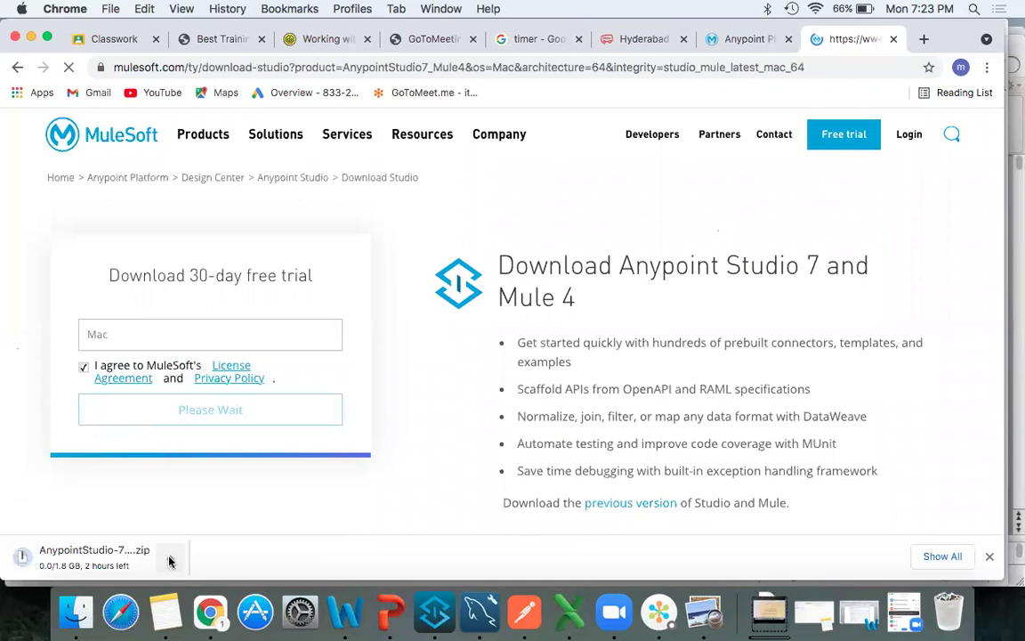
Step: Pause the 1.8 GB Anypoint Studio download and return to the thank-you page
{"action": "left_click", "coordinate": [170, 556]}
{"action": "left_click", "coordinate": [205, 527]}
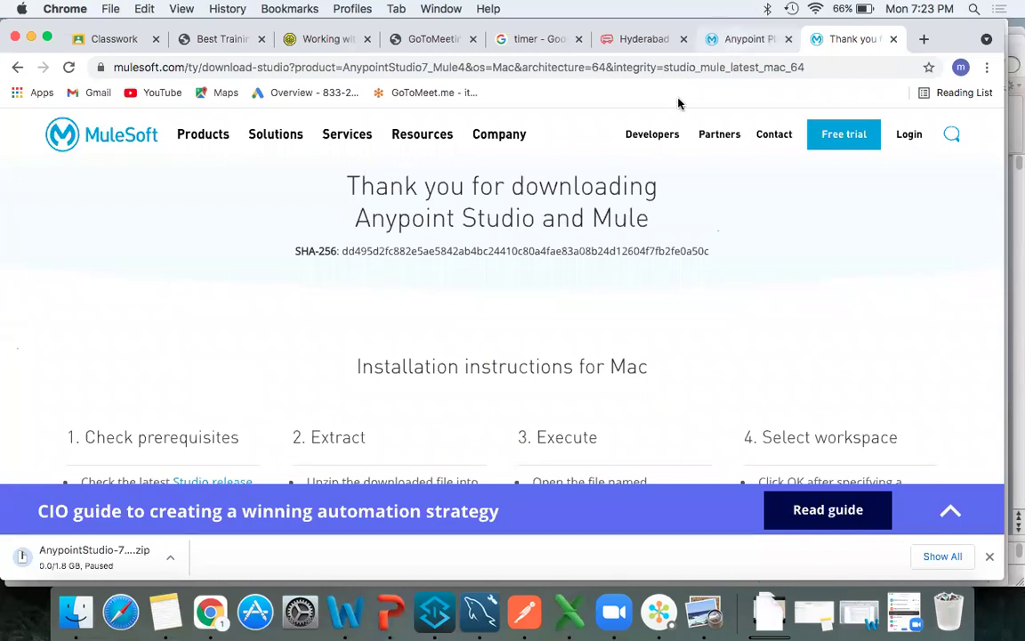
{"action": "key", "text": "ctrl+shift+Tab"}
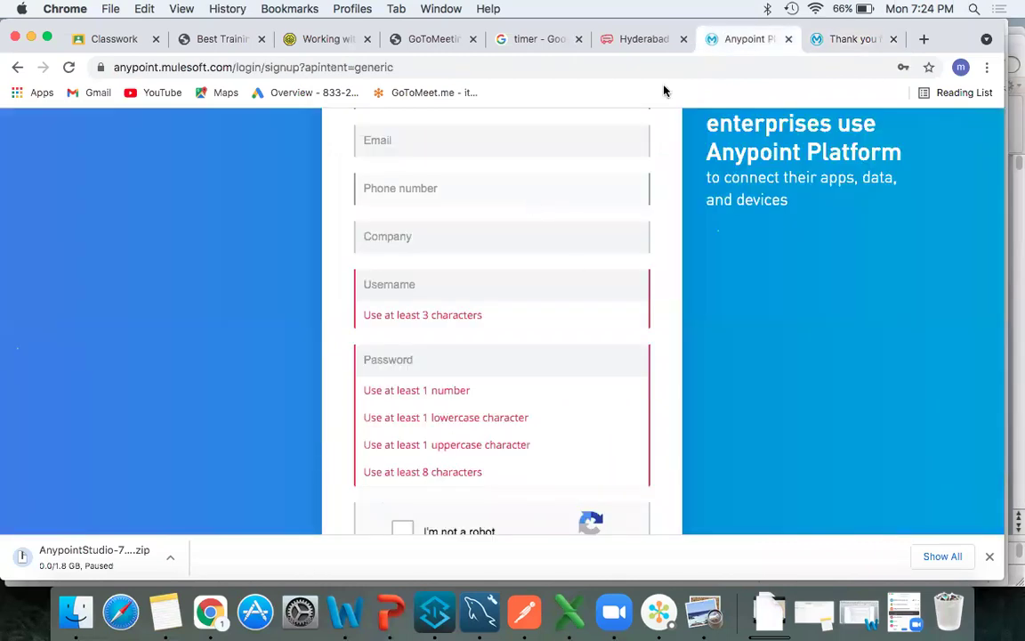
{"action": "left_click", "coordinate": [864, 40]}
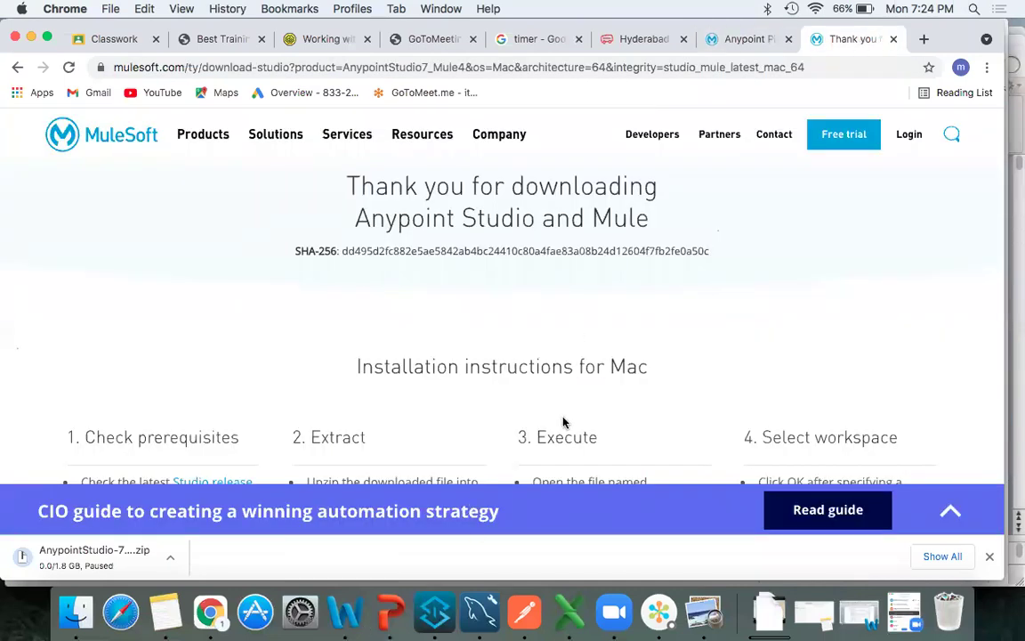
Step: Select ANYPOINT PLATFORM through POSTMAN in the Mulesoft-Demo software list, then return to Chrome
{"action": "left_click", "coordinate": [703, 613]}
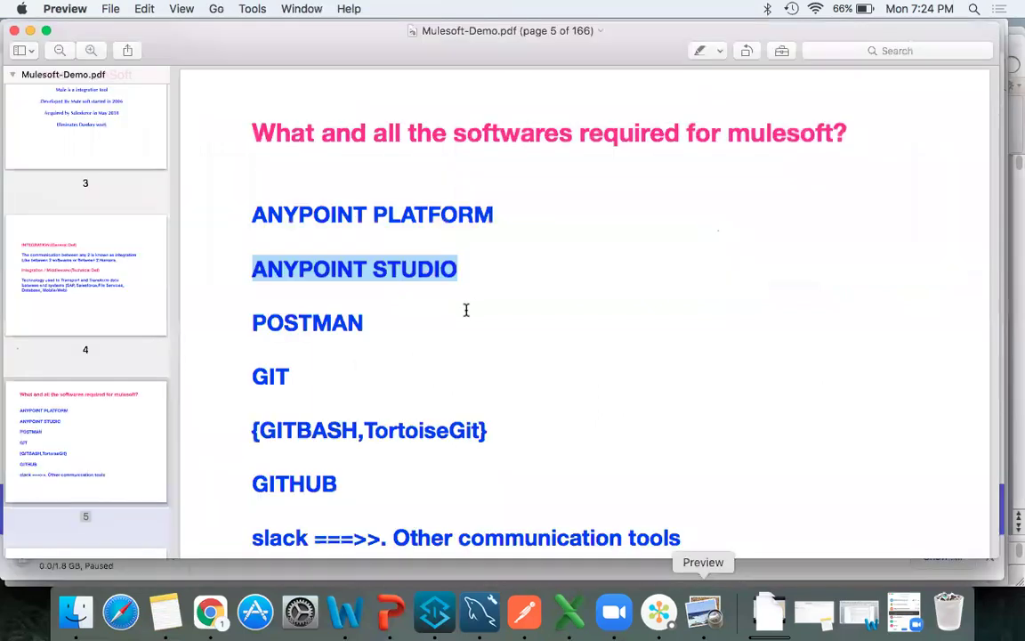
{"action": "double_click", "coordinate": [251, 321]}
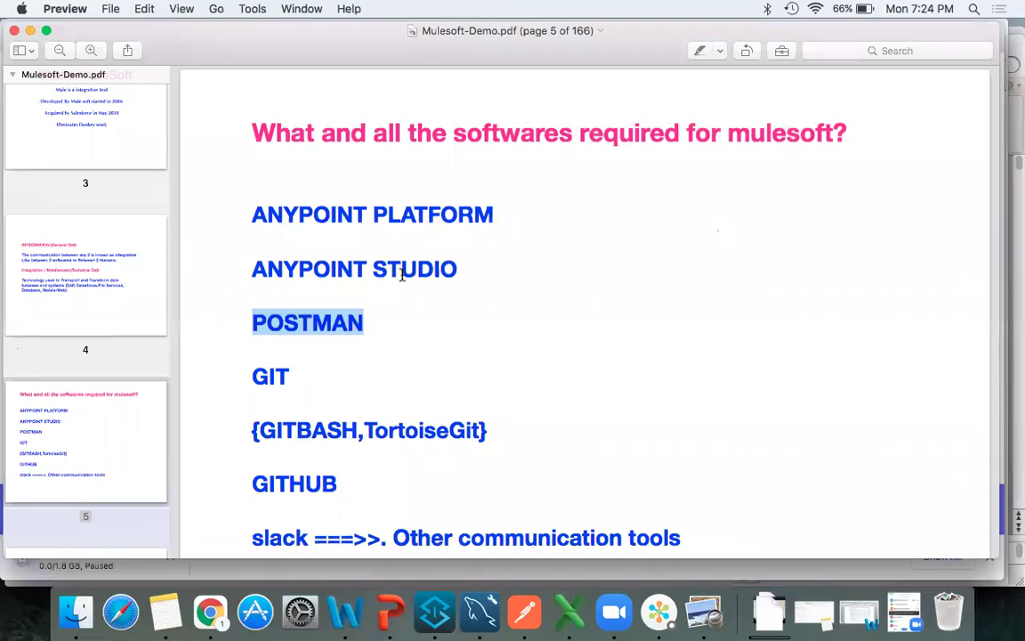
{"action": "left_click", "coordinate": [360, 324]}
{"action": "double_click", "coordinate": [262, 317]}
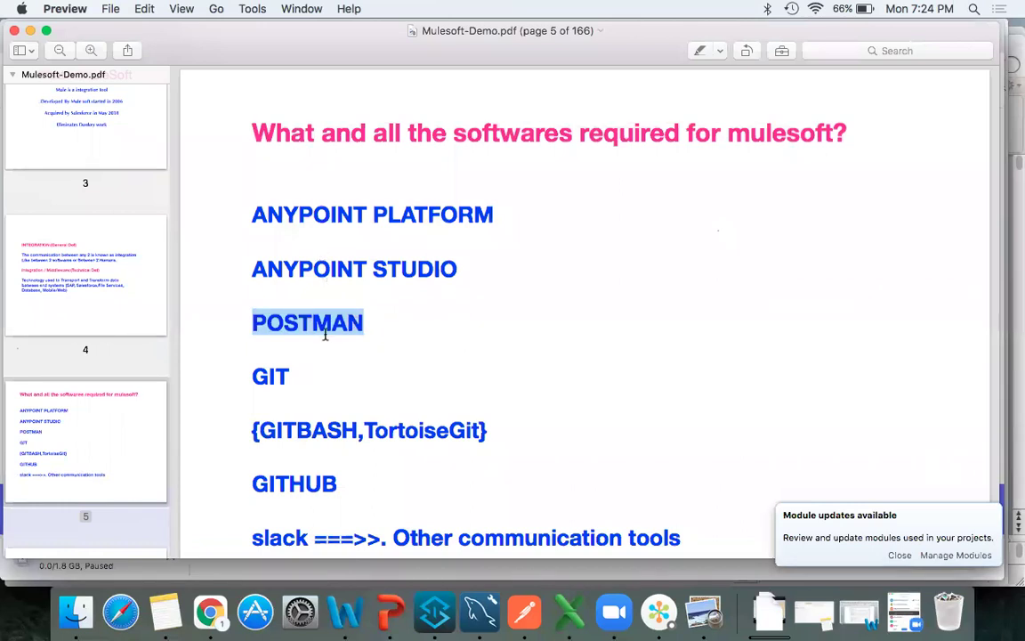
{"action": "left_click", "coordinate": [380, 321]}
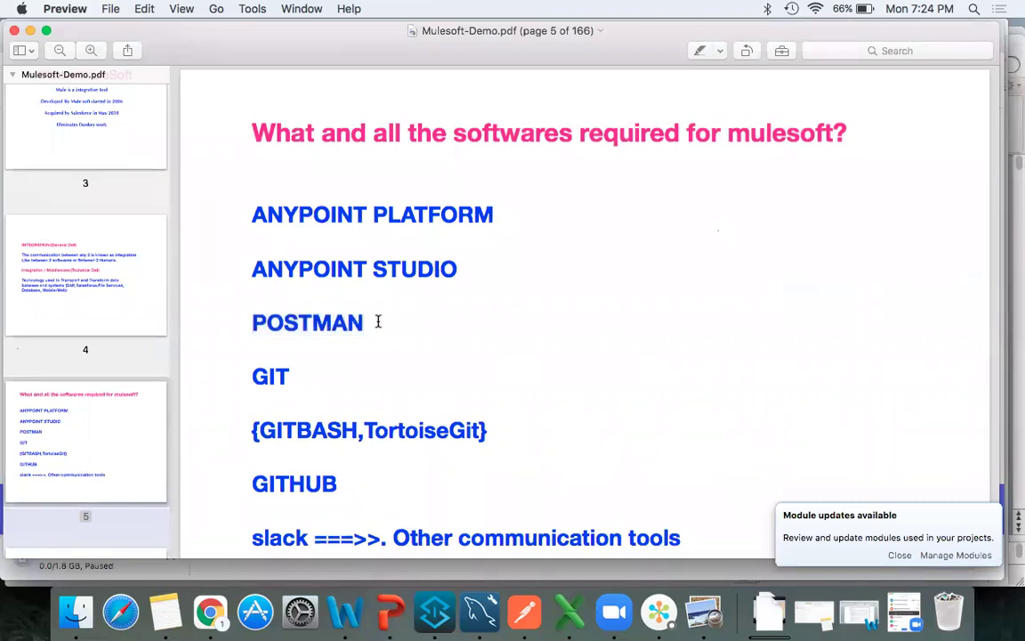
{"action": "left_click", "coordinate": [245, 215], "text": "shift"}
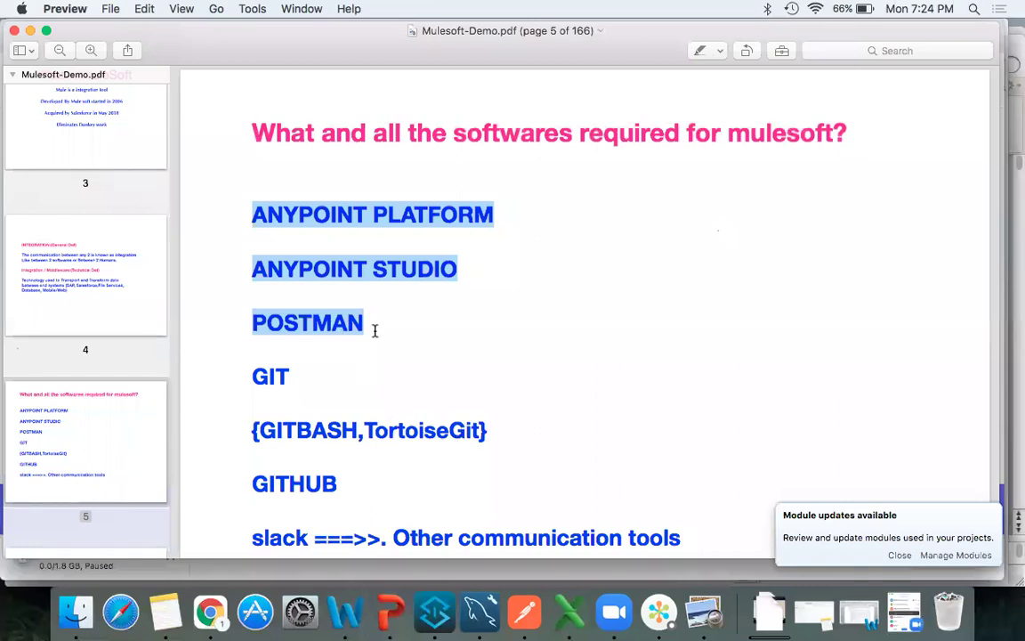
{"action": "left_click", "coordinate": [210, 620]}
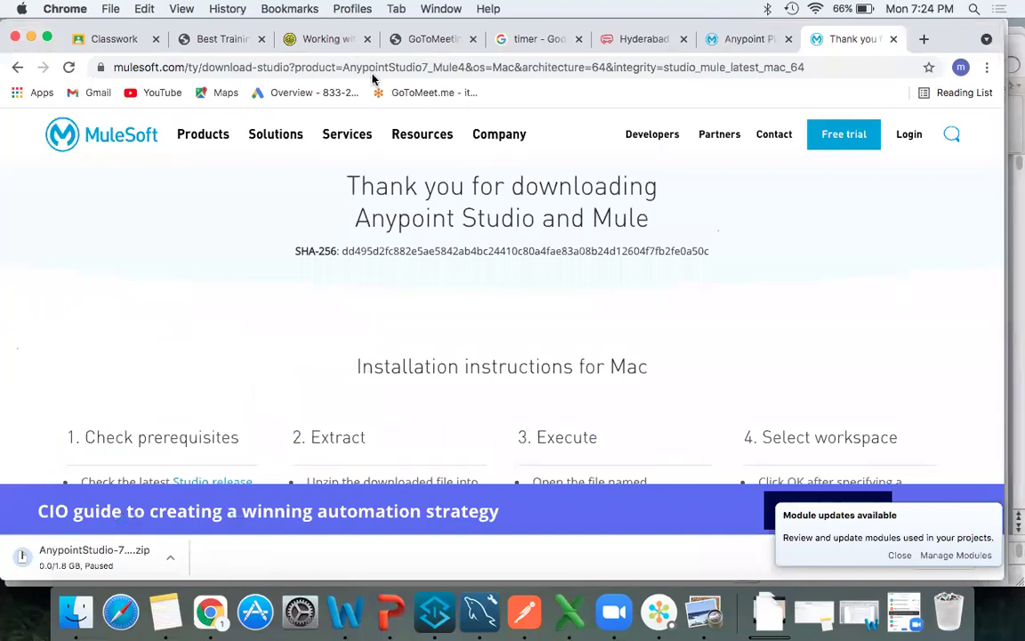
Step: In a new tab, search 'postman download for windows' and open Postman's Download Postman page
{"action": "key", "text": "super+t"}
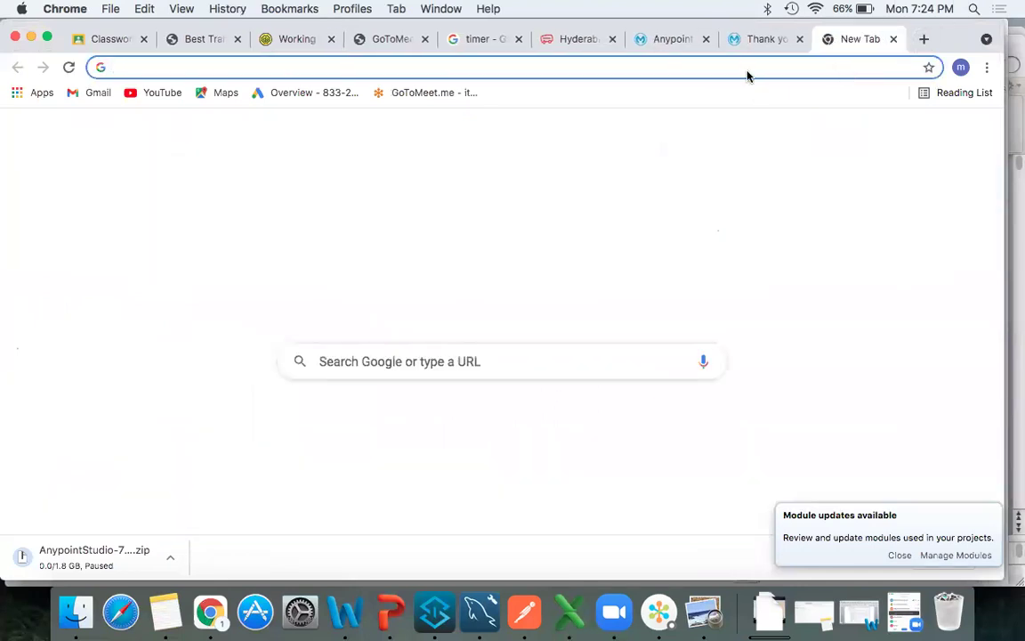
{"action": "type", "text": "ps"}
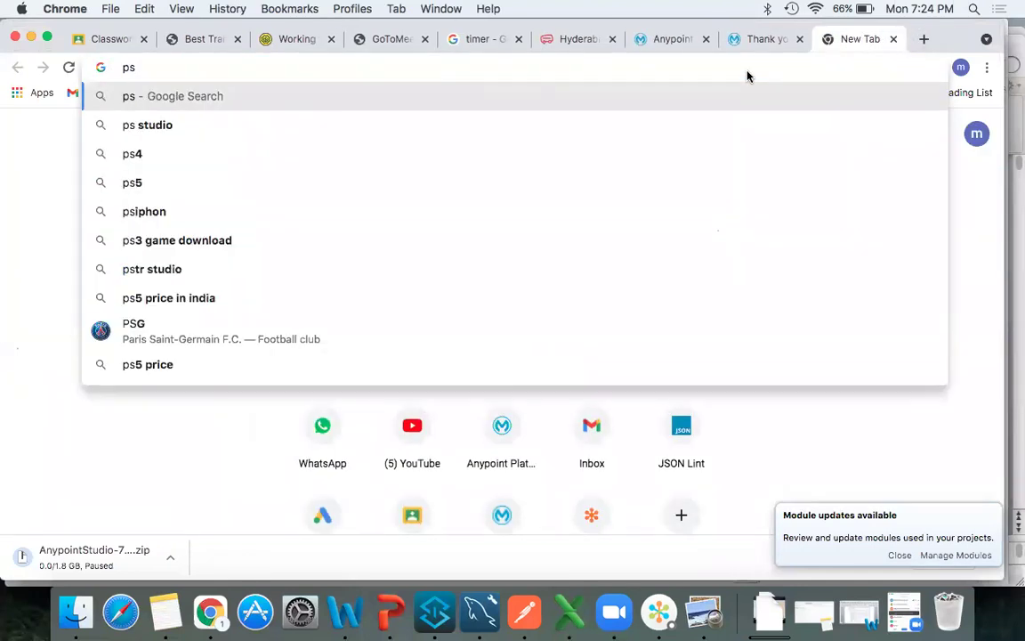
{"action": "key", "text": "BackSpace"}
{"action": "type", "text": "ost"}
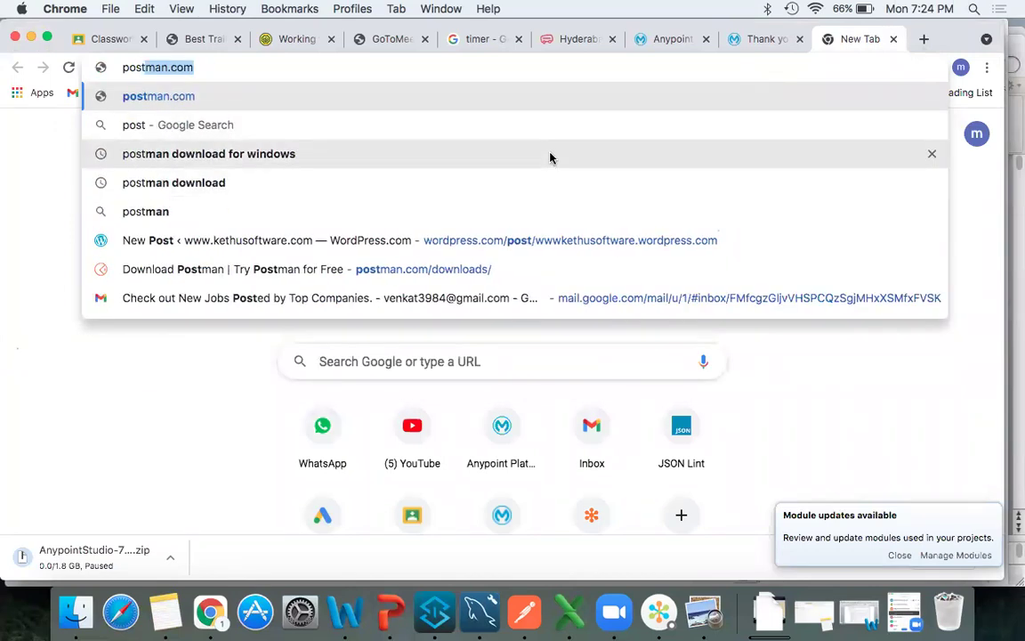
{"action": "key", "text": "Down"}
{"action": "key", "text": "Down"}
{"action": "key", "text": "Return"}
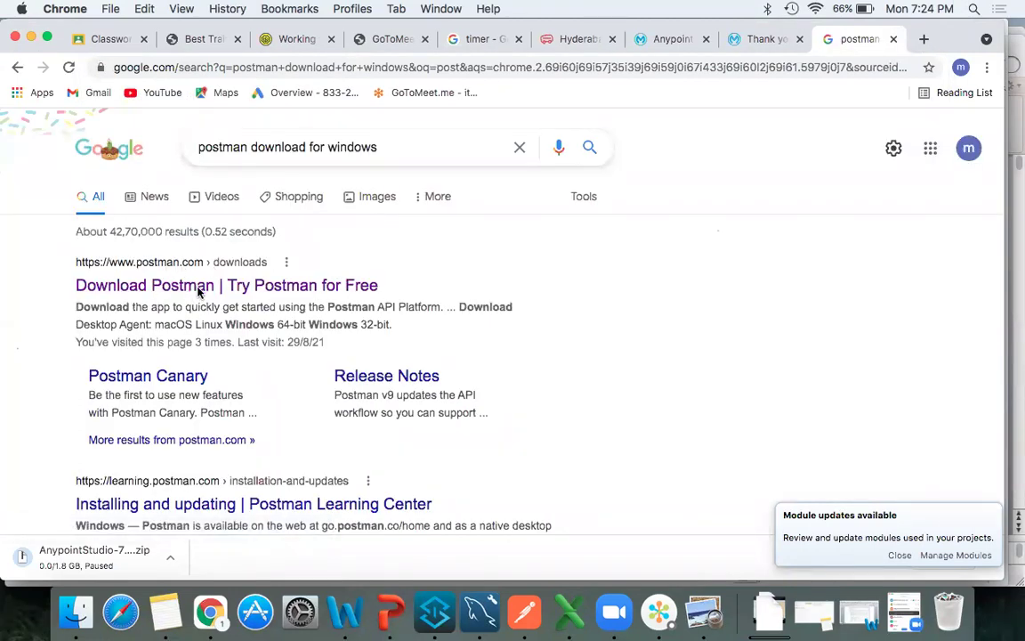
{"action": "left_click", "coordinate": [229, 286]}
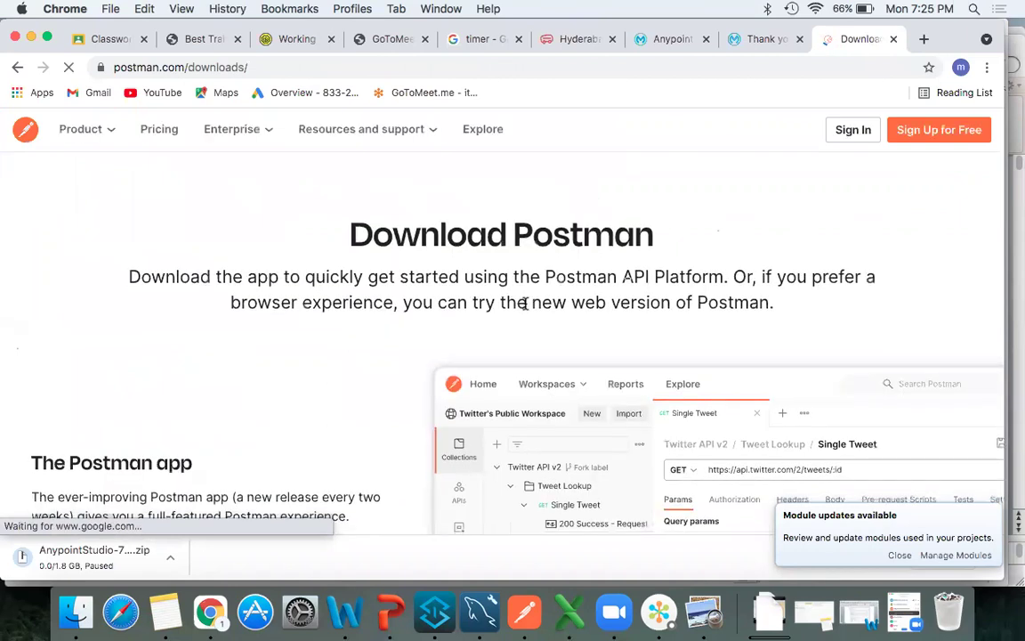
Step: Start the macOS Postman Desktop Agent download, pause it, and open the Postman desktop app
{"action": "scroll", "coordinate": [525, 306], "scroll_direction": "down", "scroll_amount": 5}
{"action": "scroll", "coordinate": [525, 307], "scroll_direction": "down", "scroll_amount": 10}
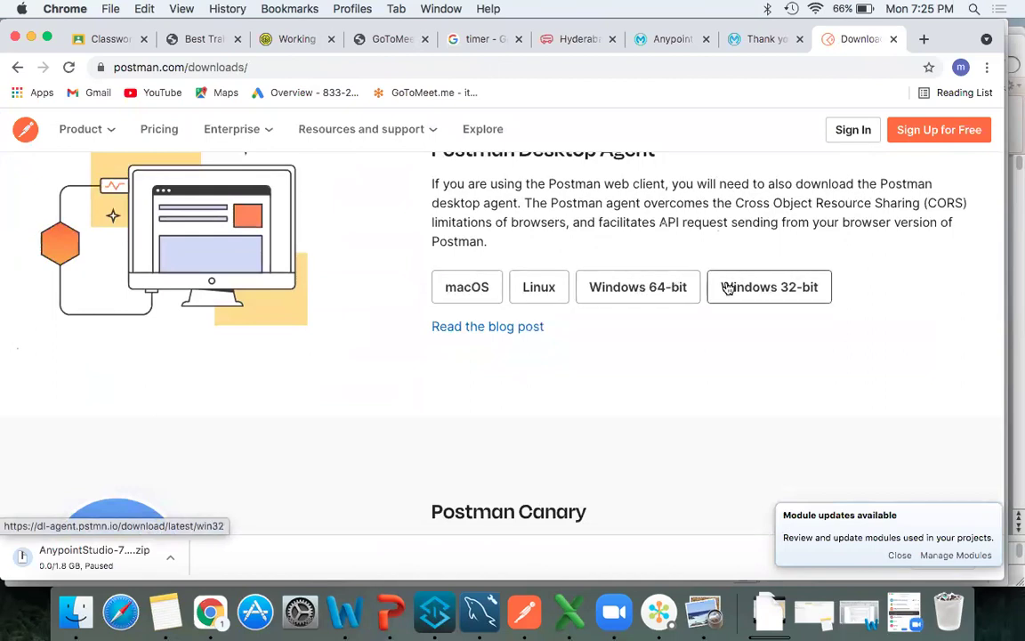
{"action": "left_click", "coordinate": [478, 288]}
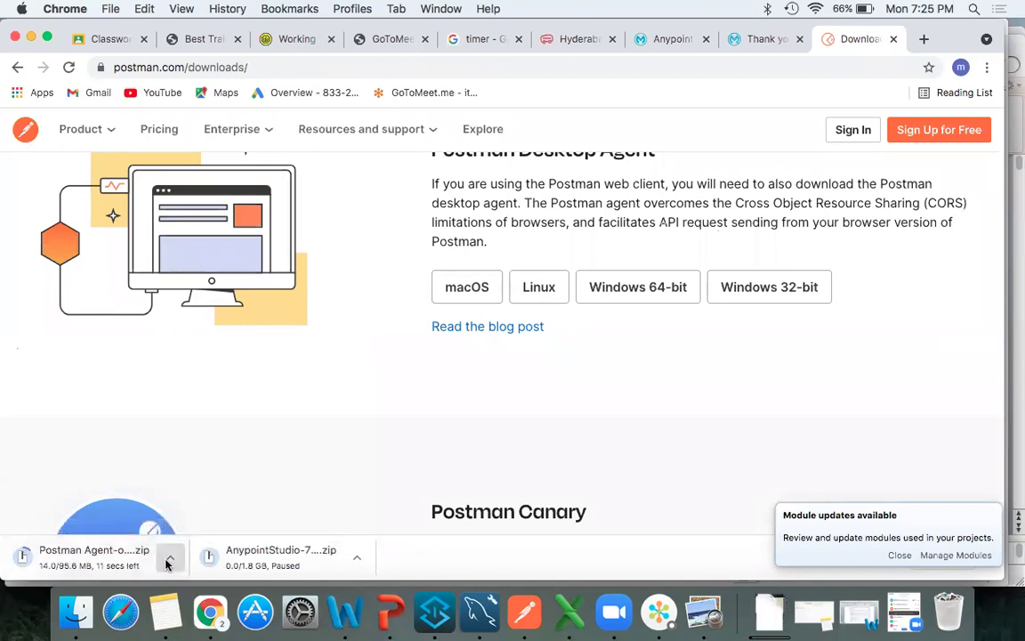
{"action": "left_click", "coordinate": [170, 559]}
{"action": "left_click", "coordinate": [195, 529]}
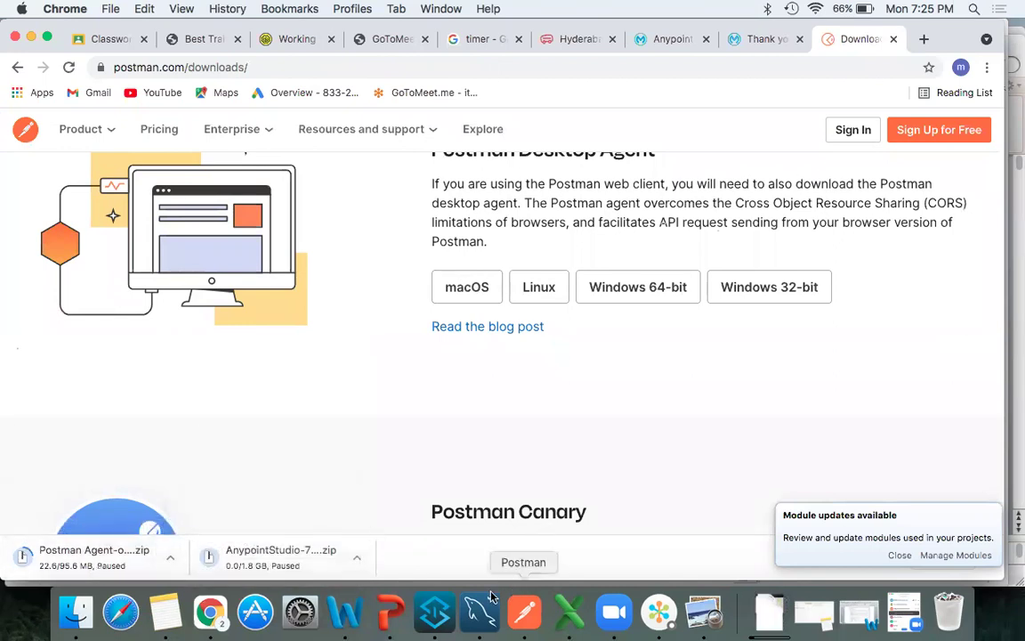
{"action": "left_click", "coordinate": [512, 621]}
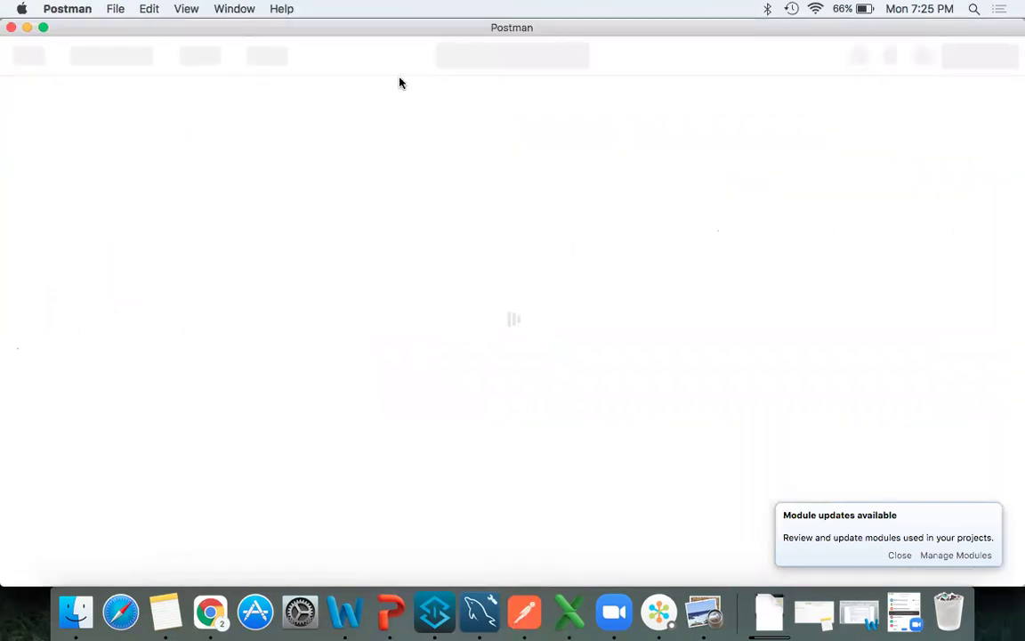
{"action": "left_click", "coordinate": [28, 28]}
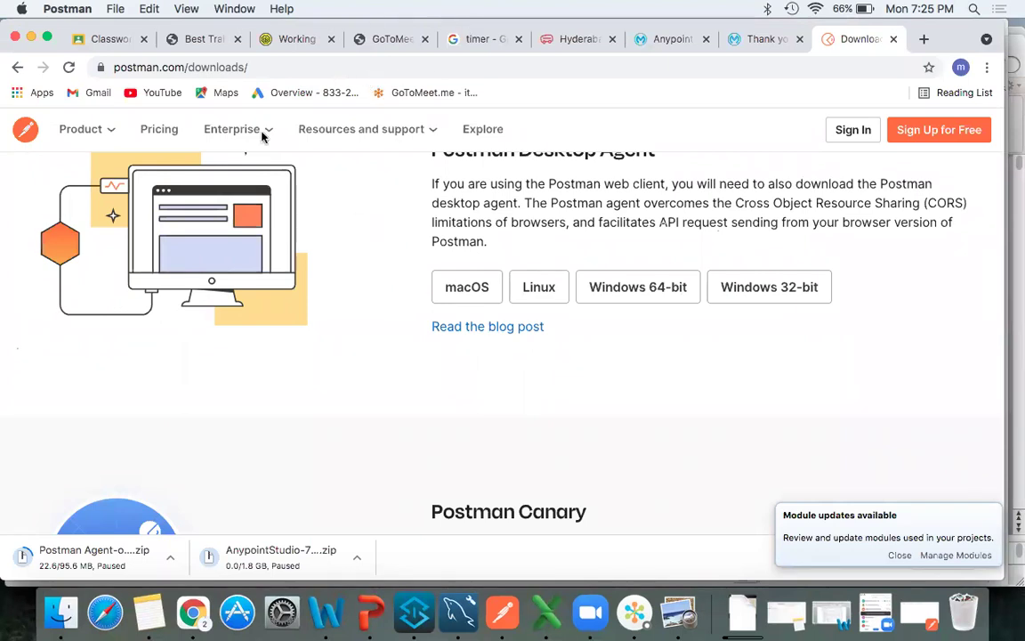
Step: Minimize Word's class-ppt.docx and bring back Mulesoft-Demo.pdf's page 5 software list
{"action": "left_click", "coordinate": [326, 612]}
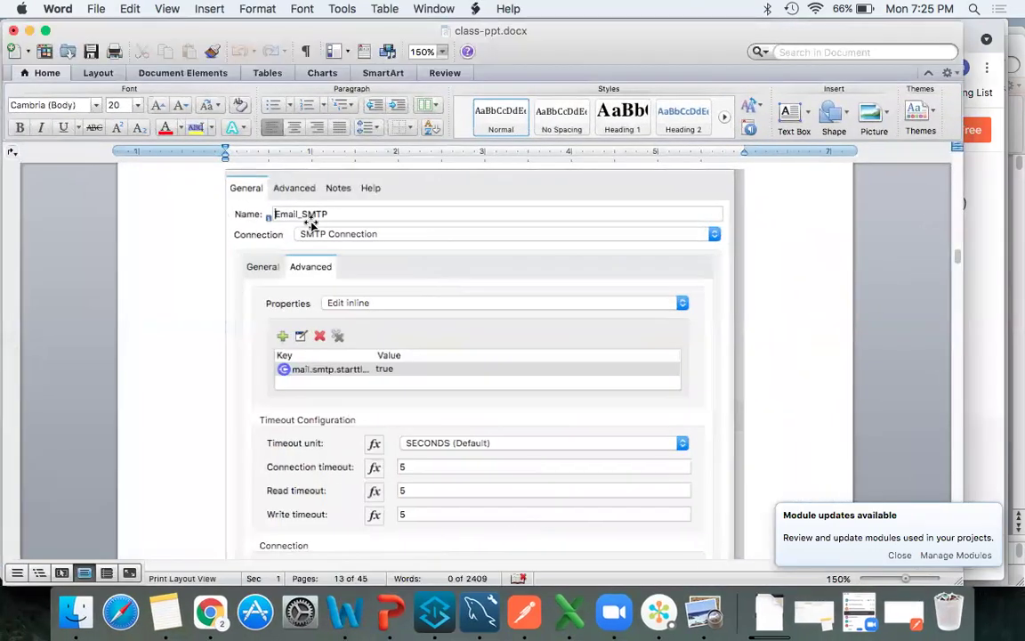
{"action": "left_click", "coordinate": [30, 31]}
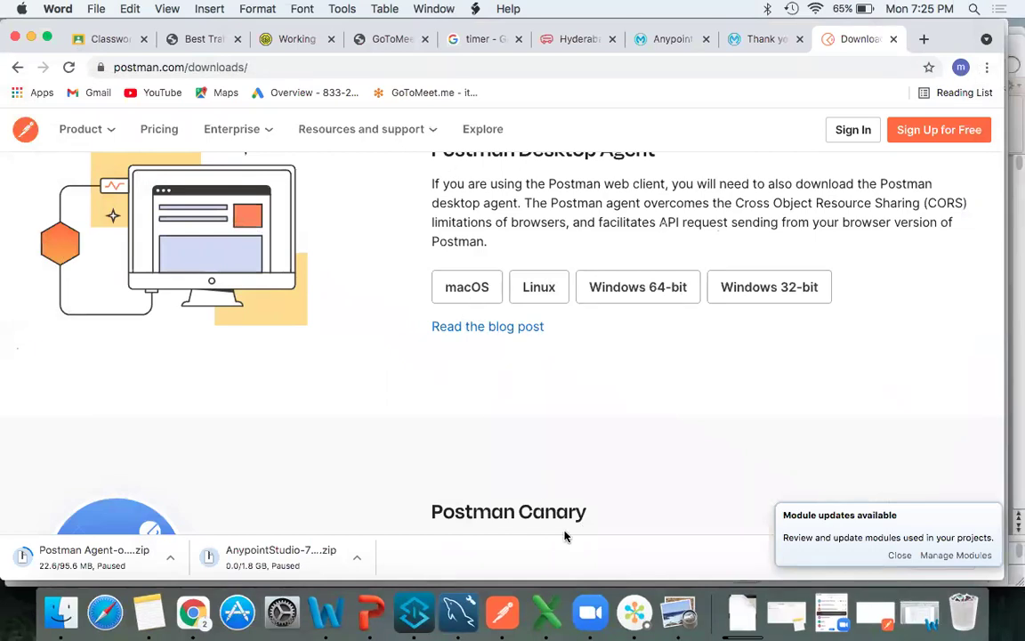
{"action": "left_click", "coordinate": [684, 620]}
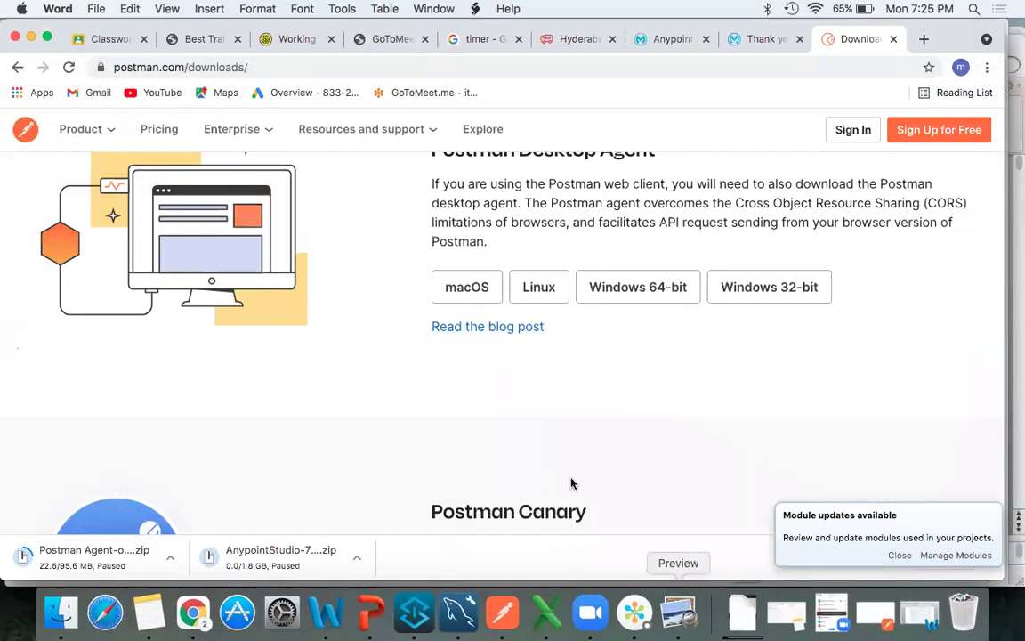
{"action": "scroll", "coordinate": [469, 350], "scroll_direction": "down", "scroll_amount": 3}
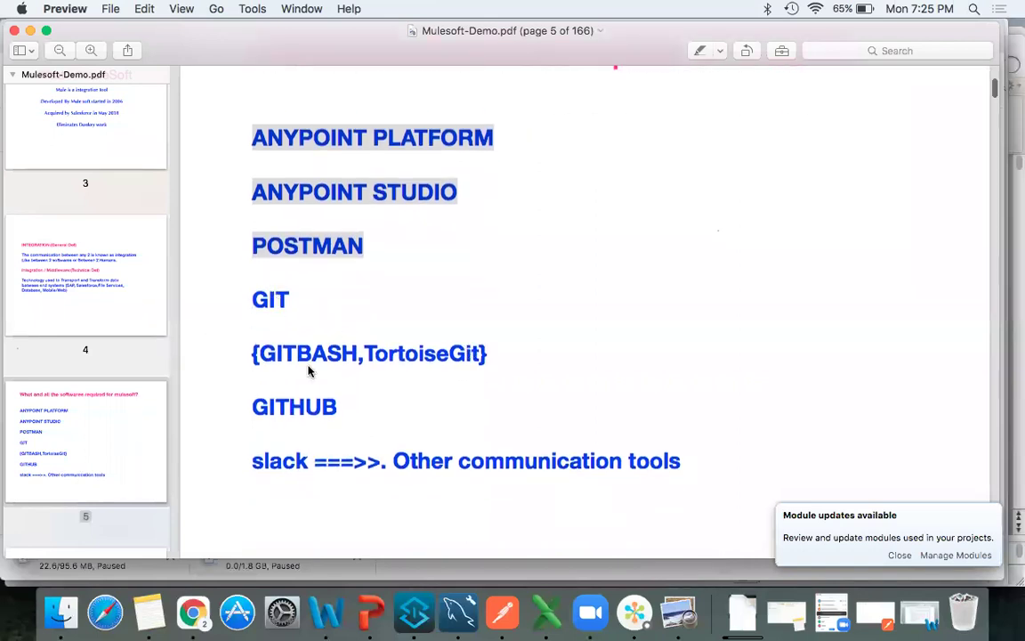